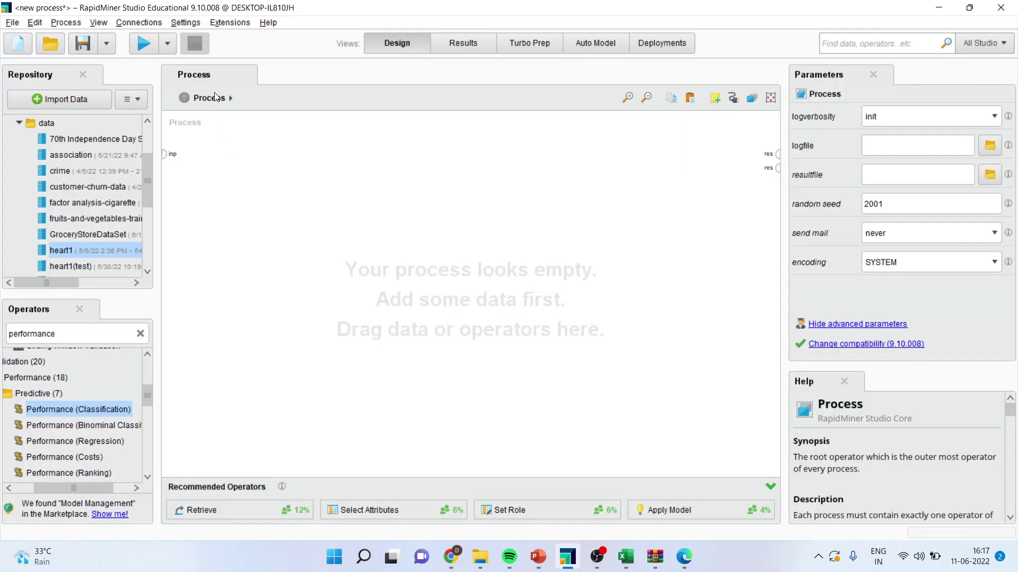
- Search the Extensions Marketplace for 'text mining' extensions
click(229, 22)
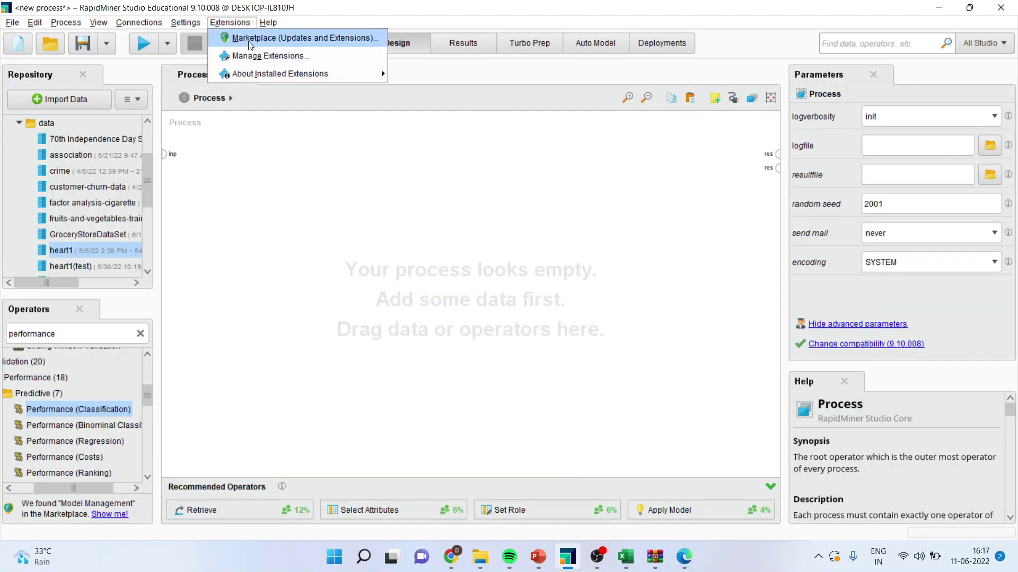
click(249, 40)
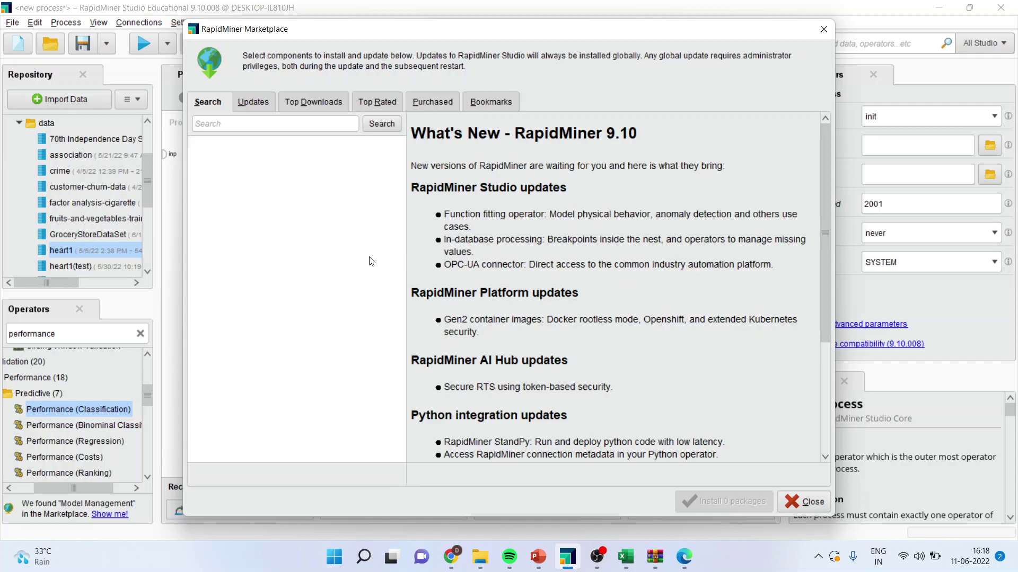
click(245, 125)
text(tex)
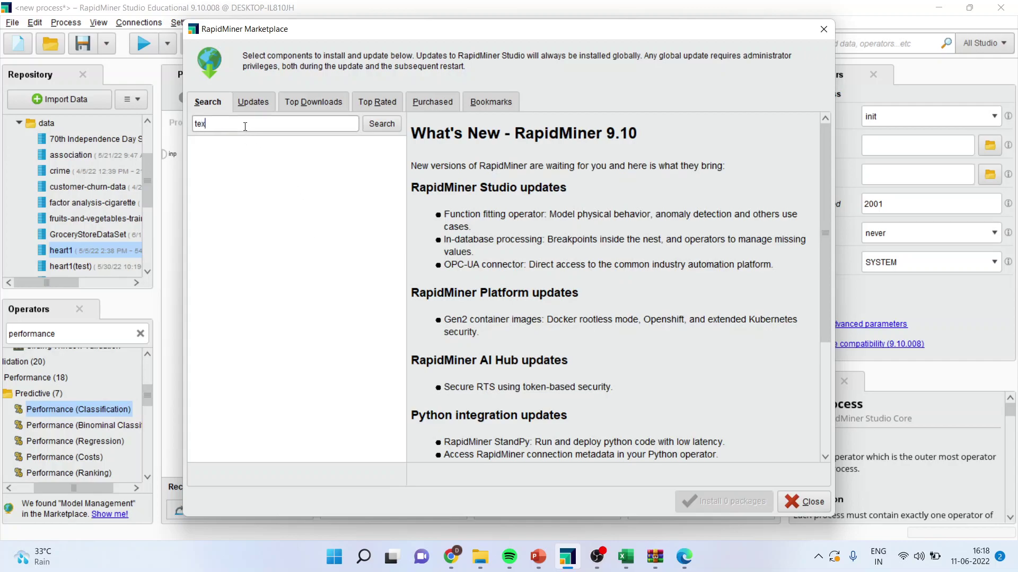
text(t mining)
click(372, 126)
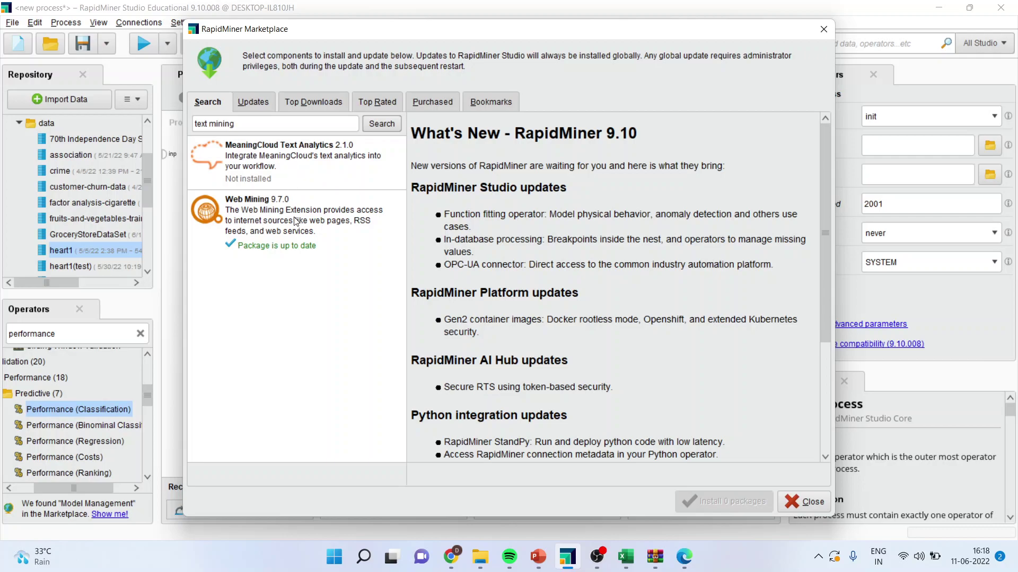
- Install MeaningCloud Text Analytics, accepting its licence terms
click(301, 104)
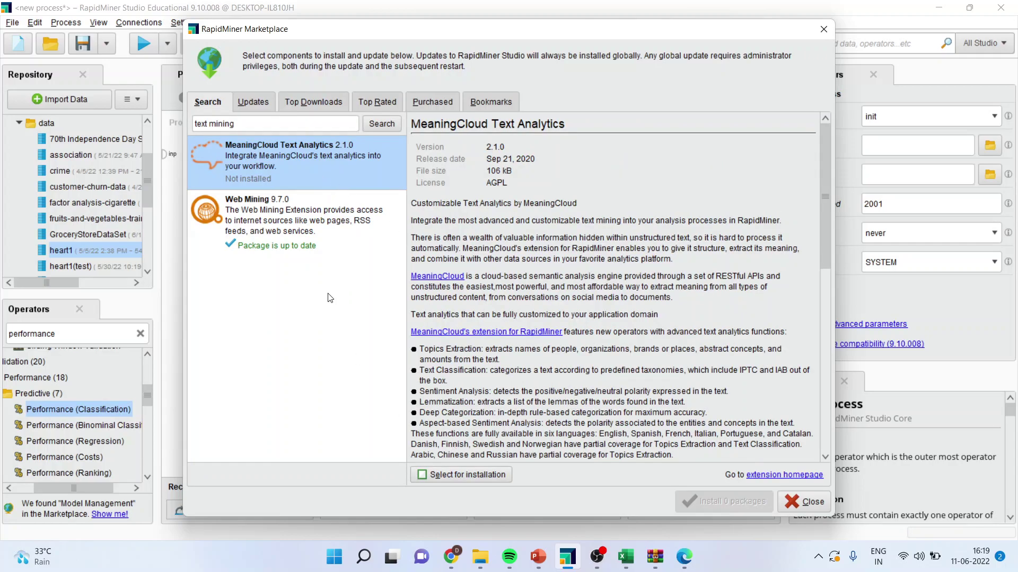
click(422, 475)
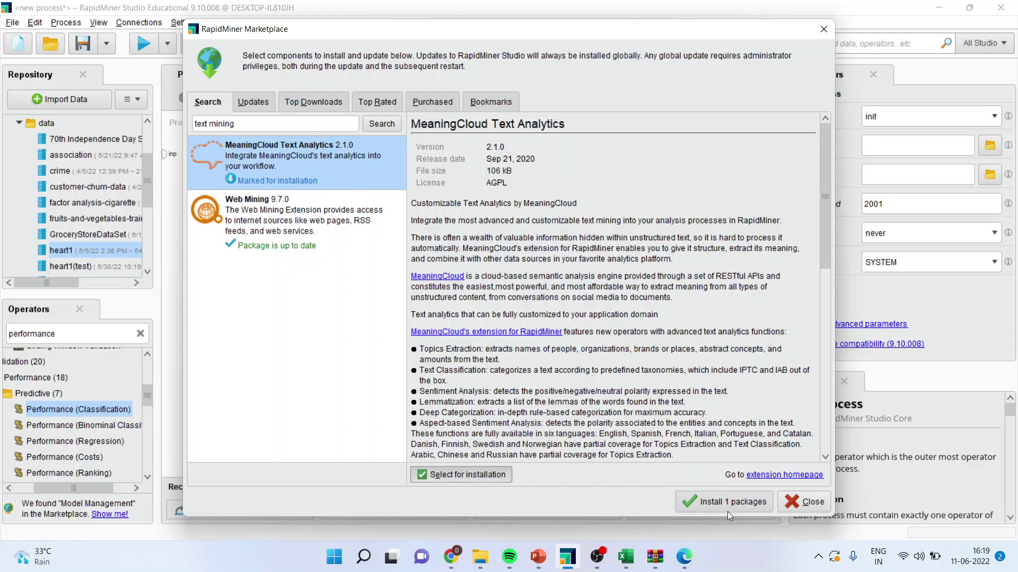
click(713, 500)
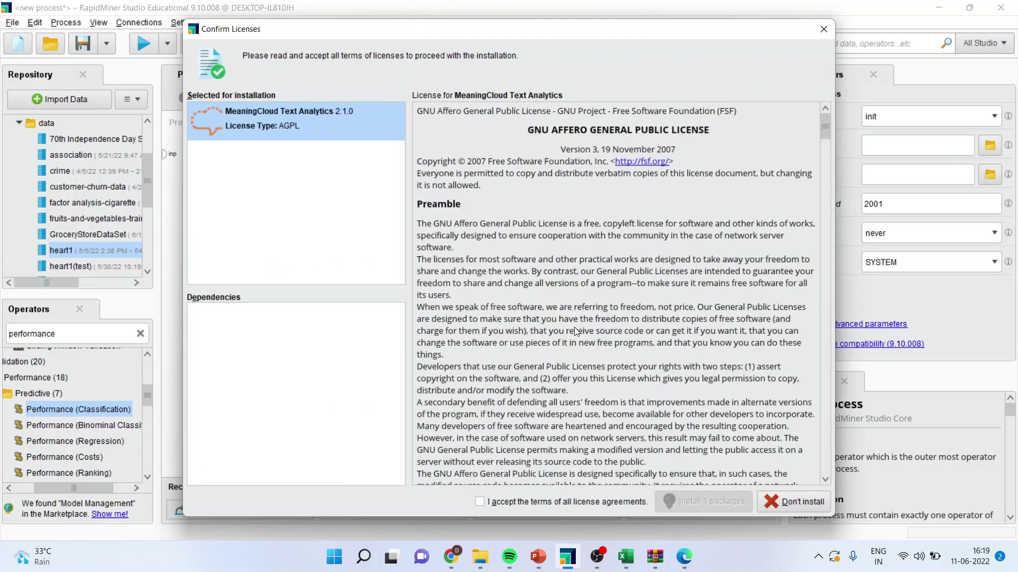
click(480, 501)
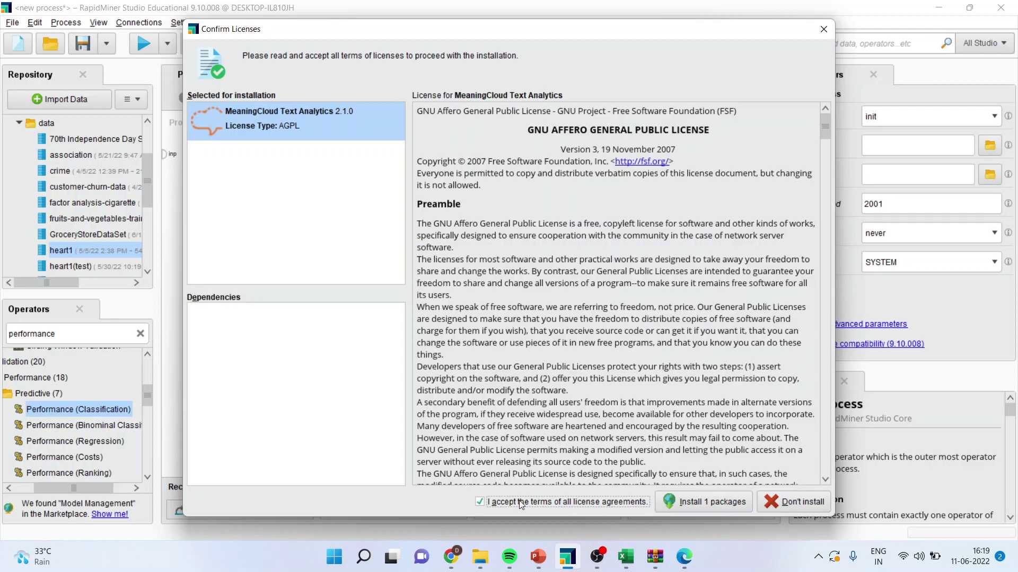
click(697, 503)
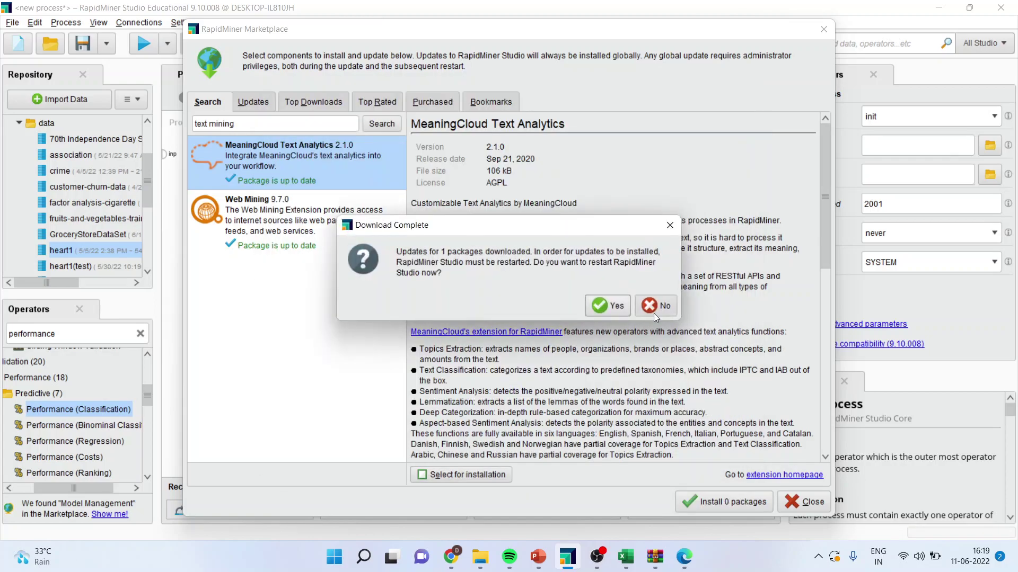
click(658, 306)
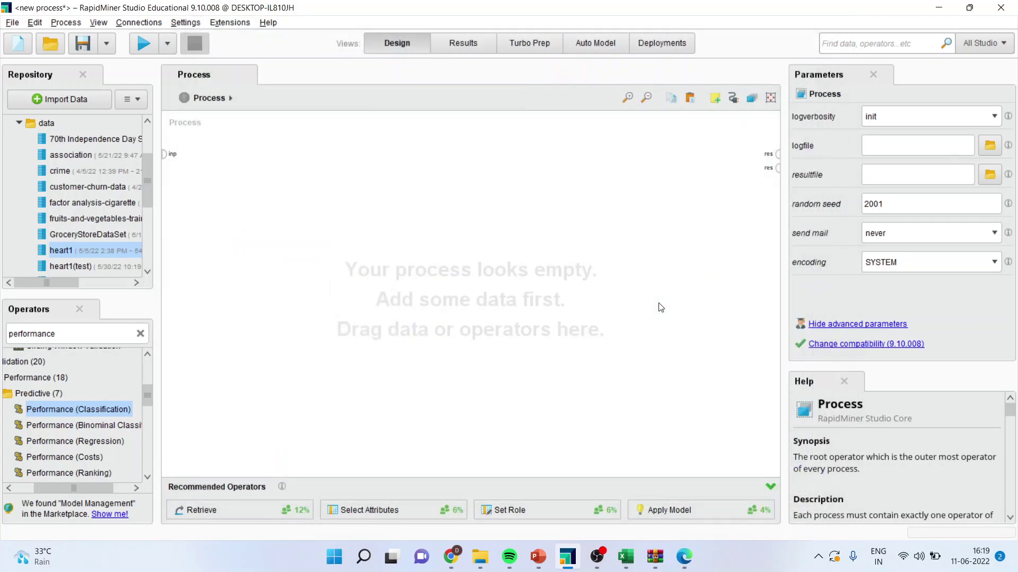
click(218, 24)
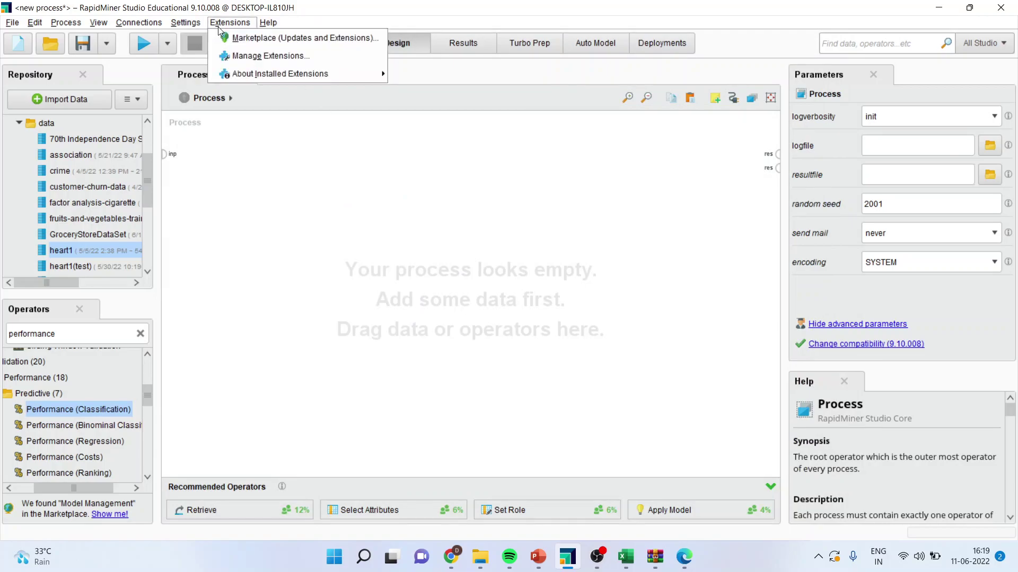
click(235, 42)
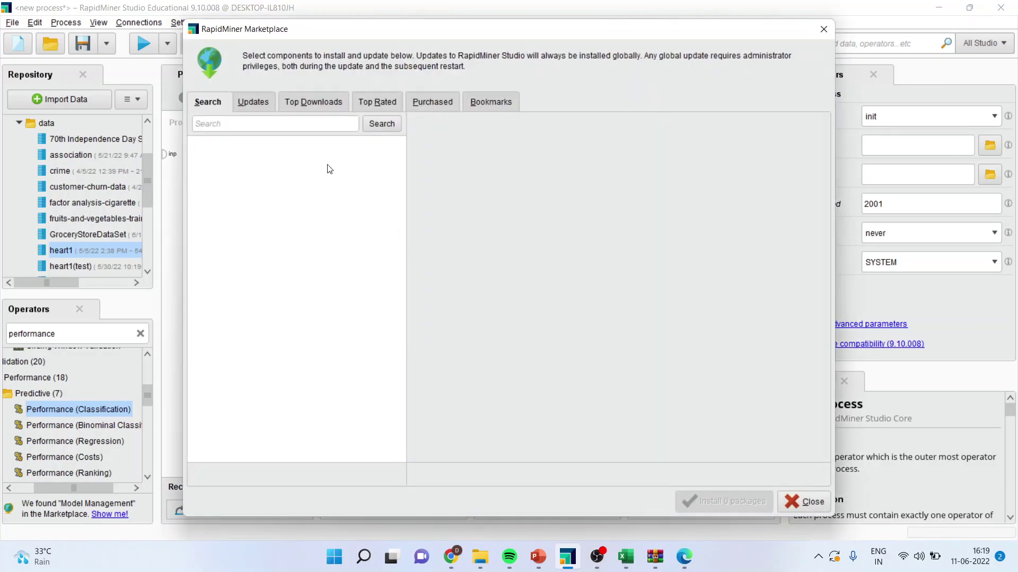
click(303, 106)
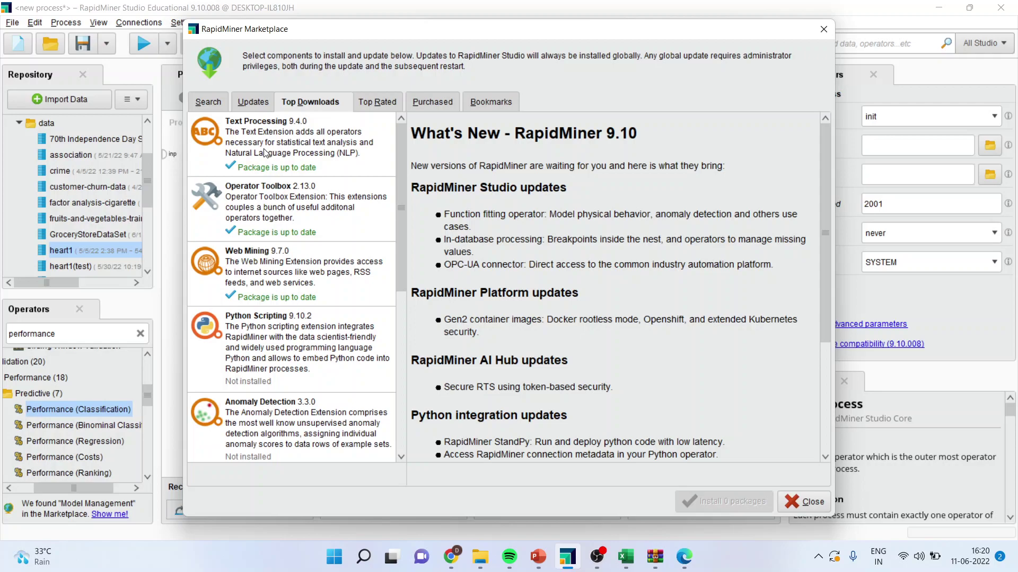
click(803, 502)
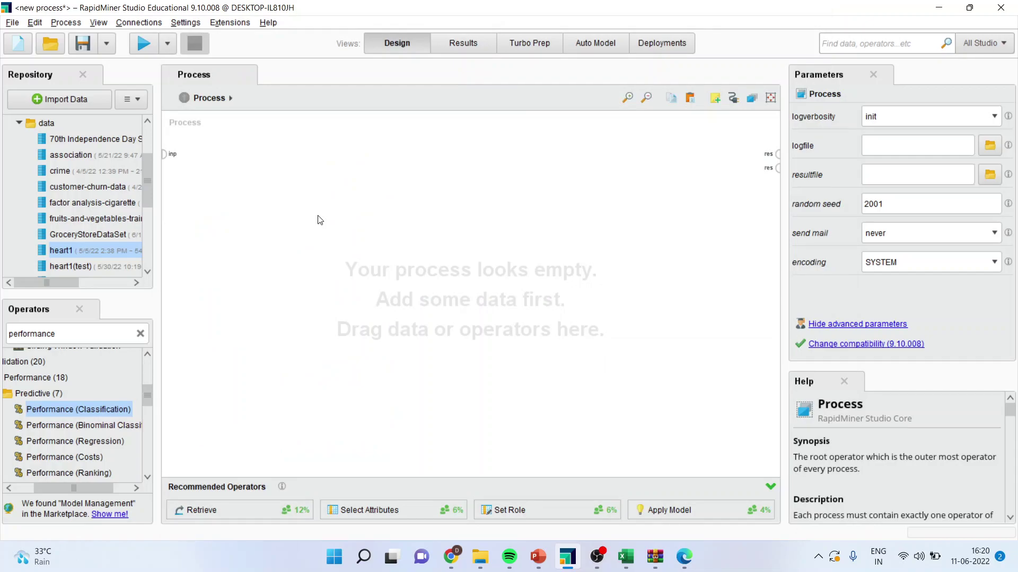
- Search operators for 'process documents' and place Process Documents from Files on the canvas
click(78, 334)
text(p)
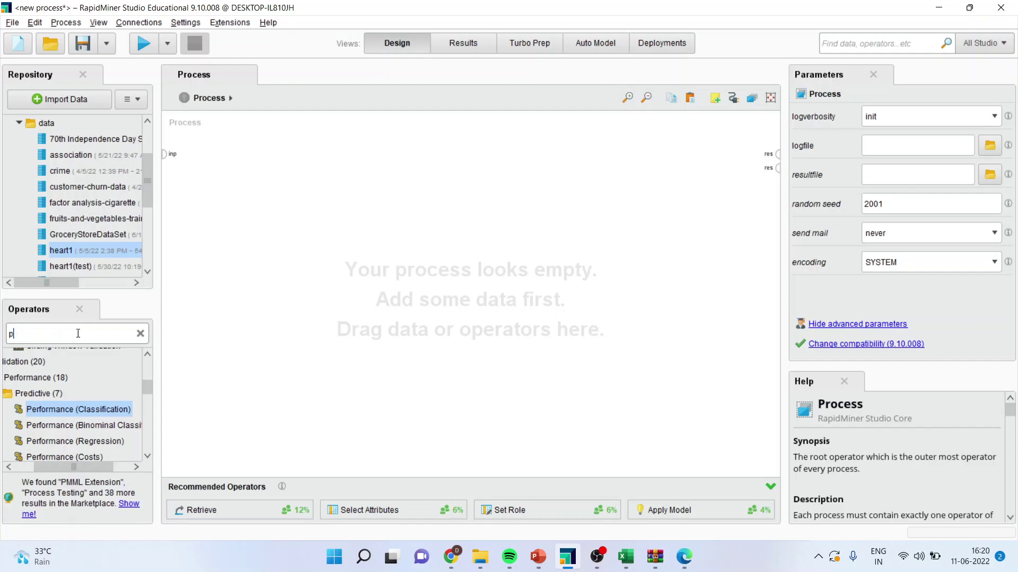
text(rocd)
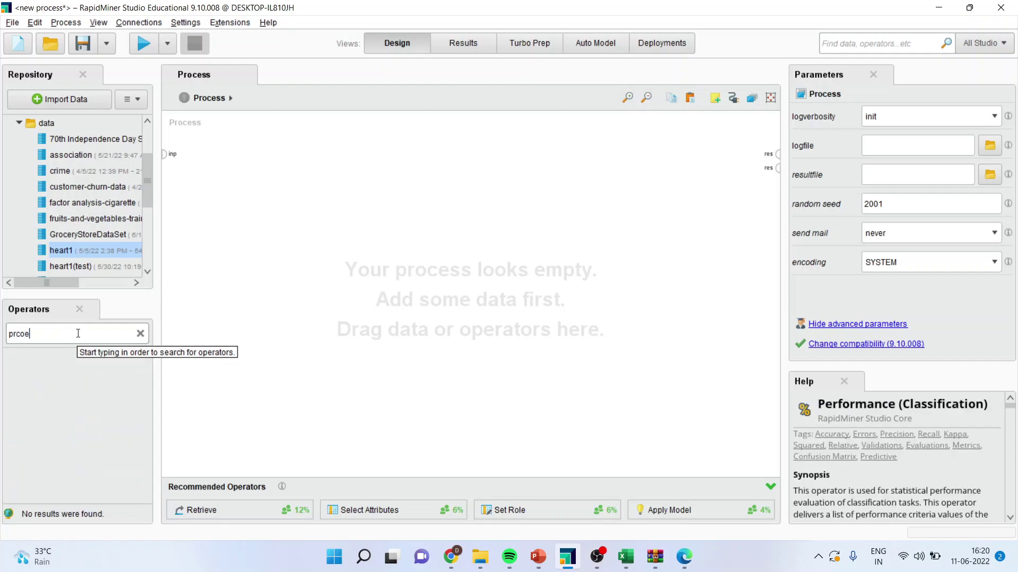
key(BackSpace)
key(BackSpace)
key(BackSpace)
text(oce)
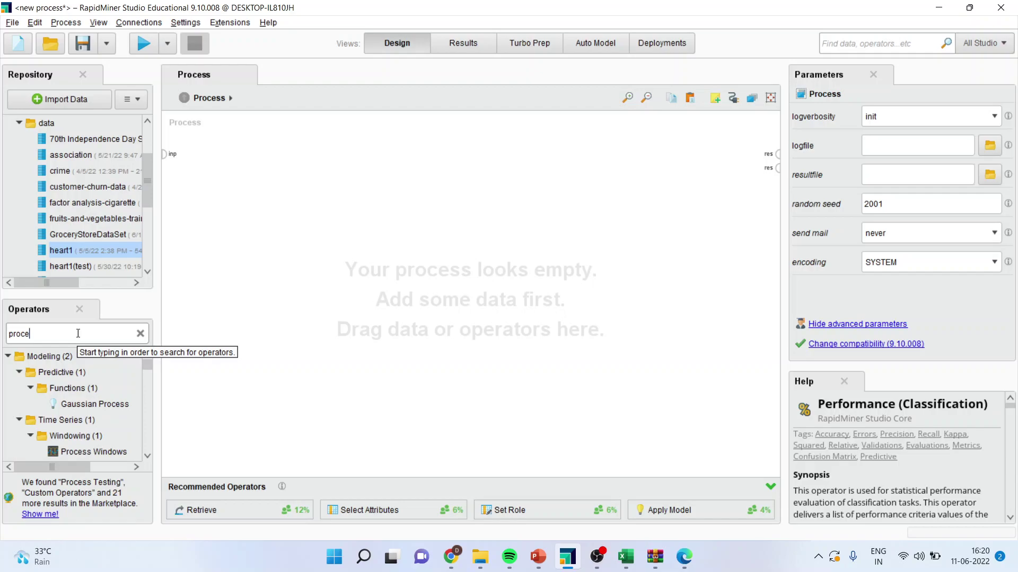
text(ss d)
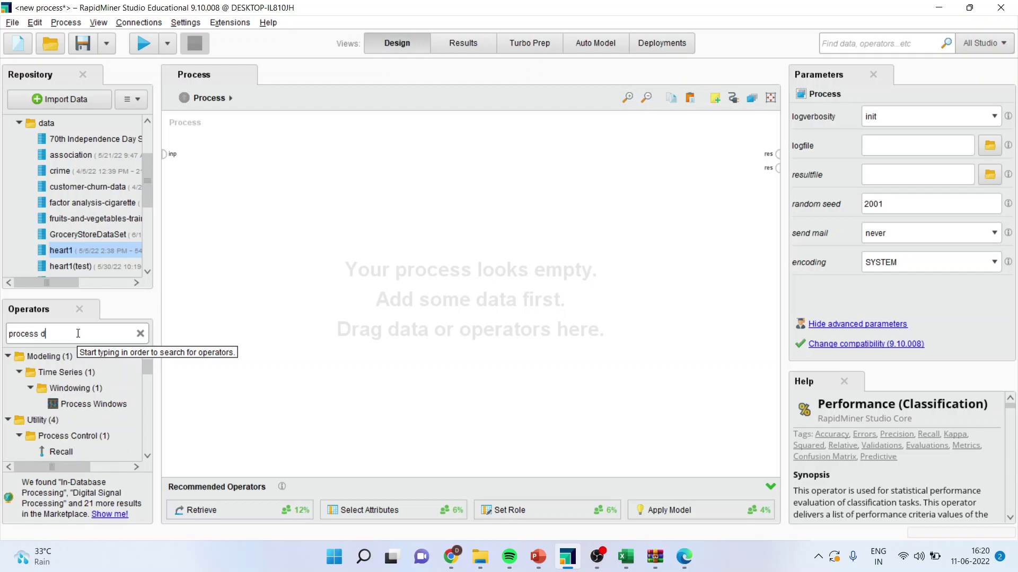
text(ocuments)
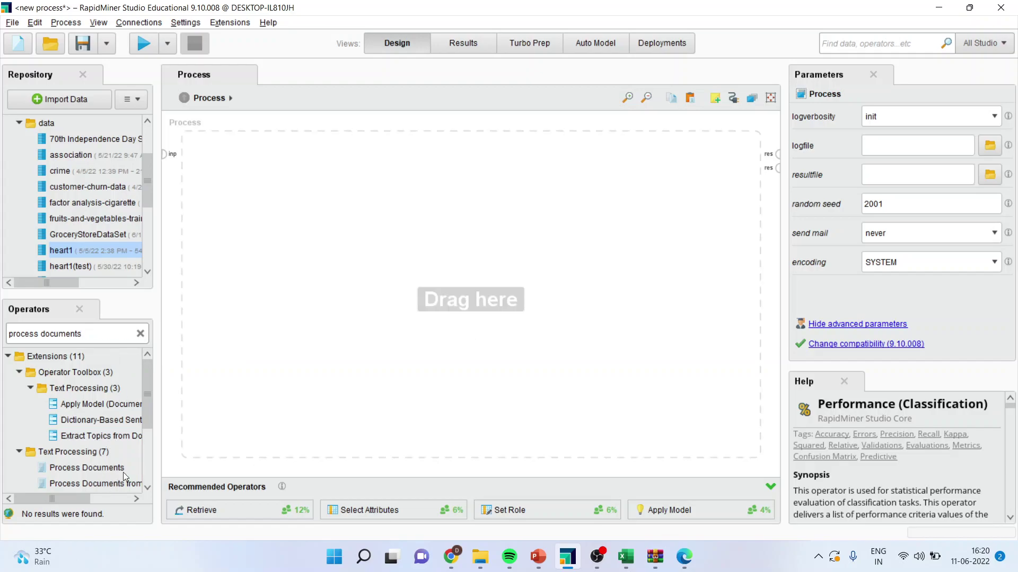
drag(81, 496, 102, 497)
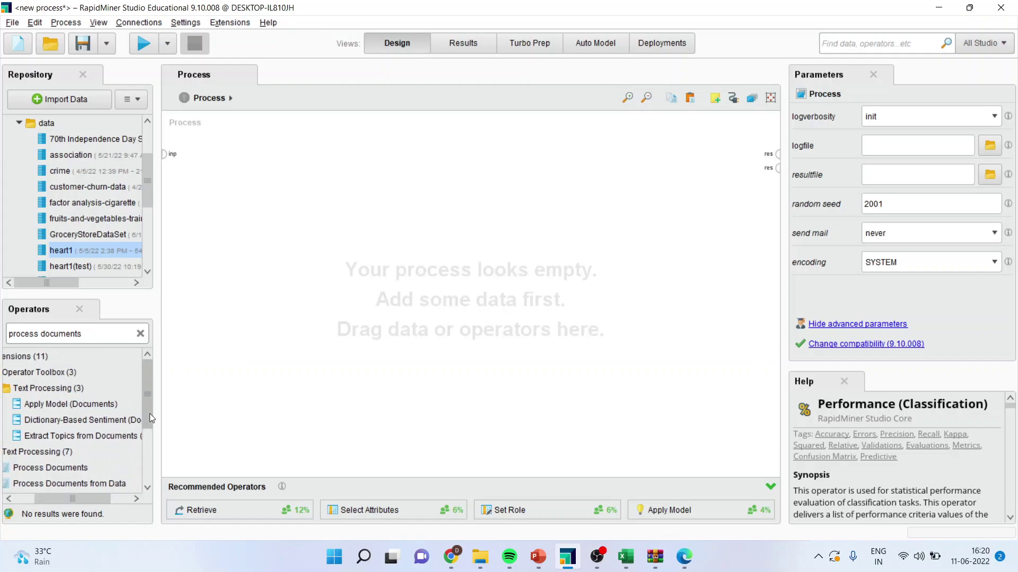
drag(150, 413, 245, 277)
drag(266, 177, 273, 185)
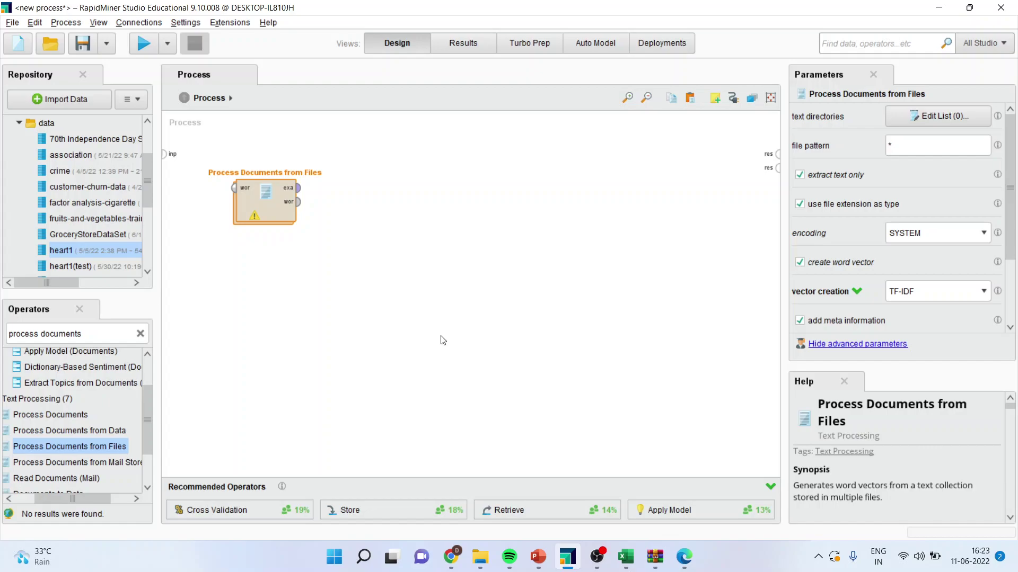
- Connect the main process input to Process Documents from Files and select that operator
double_click(275, 211)
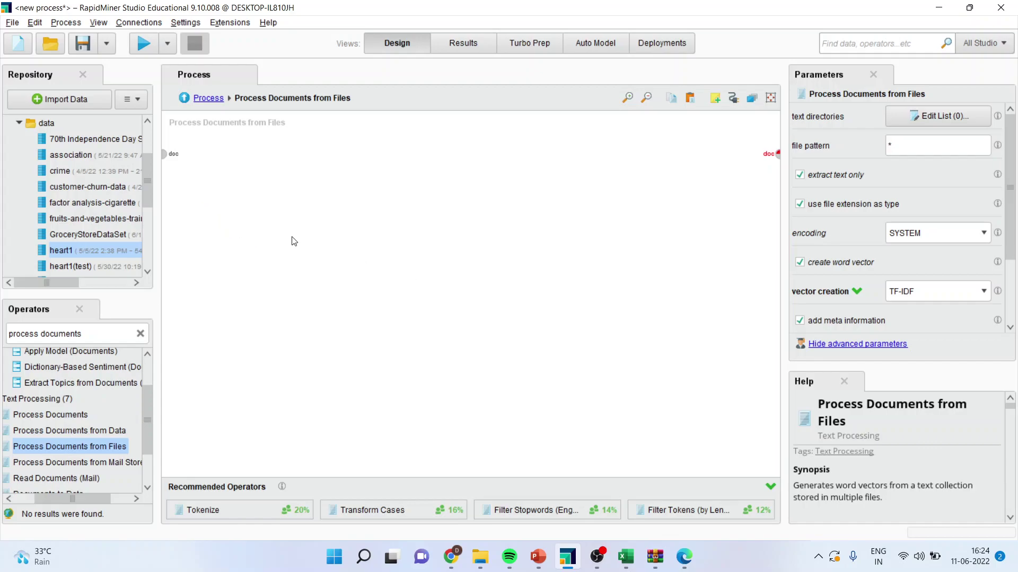
click(182, 101)
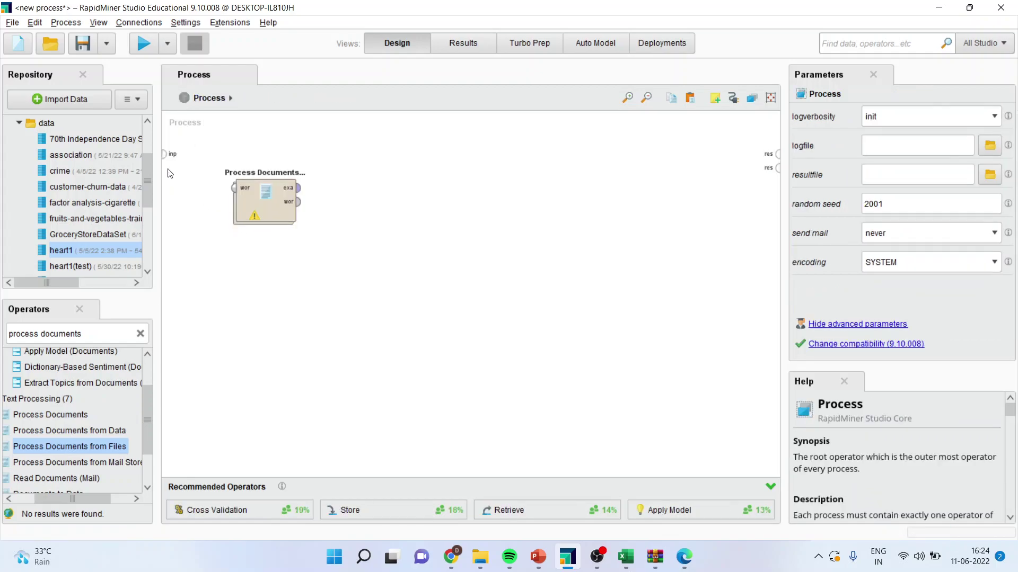
click(164, 154)
click(234, 188)
click(273, 212)
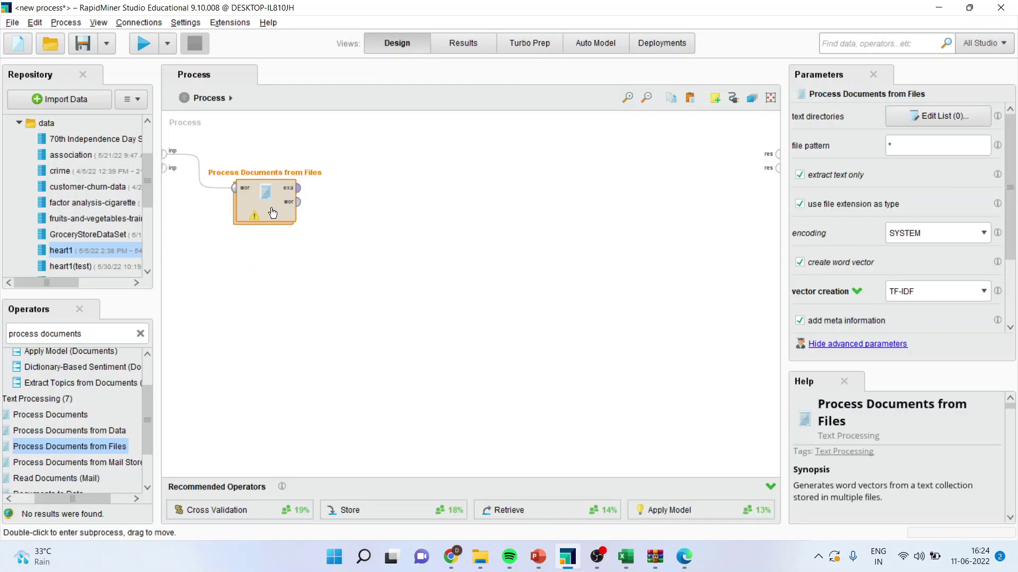
- Add the C:\Speeches folder as a text directory with class name 'speeches'
click(947, 116)
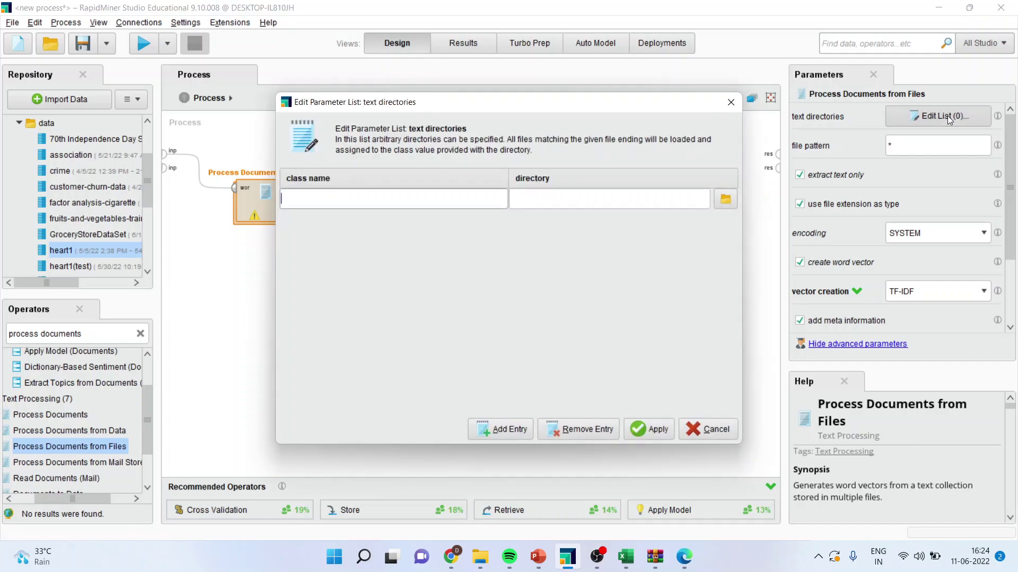
click(727, 200)
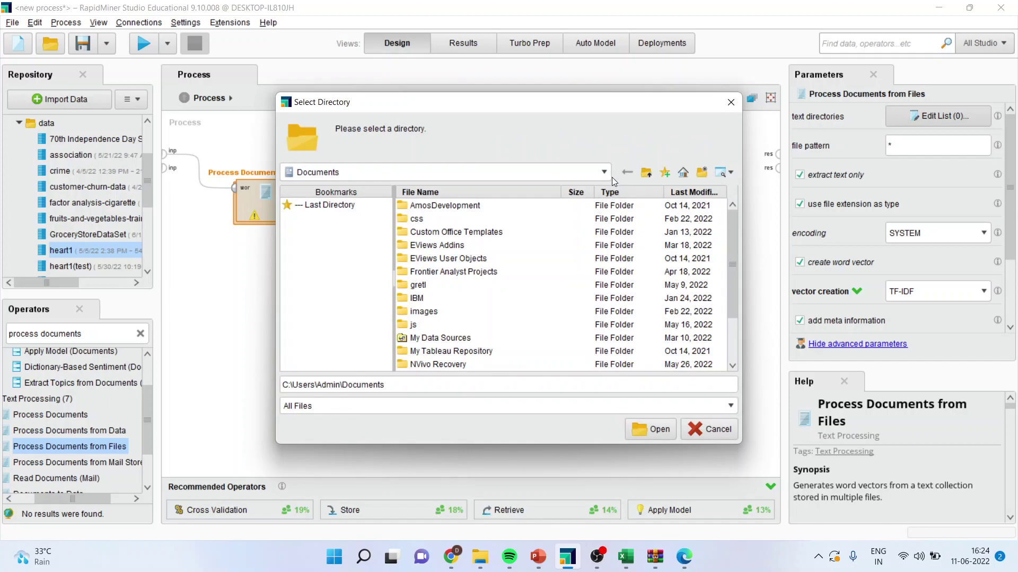
click(605, 172)
click(604, 172)
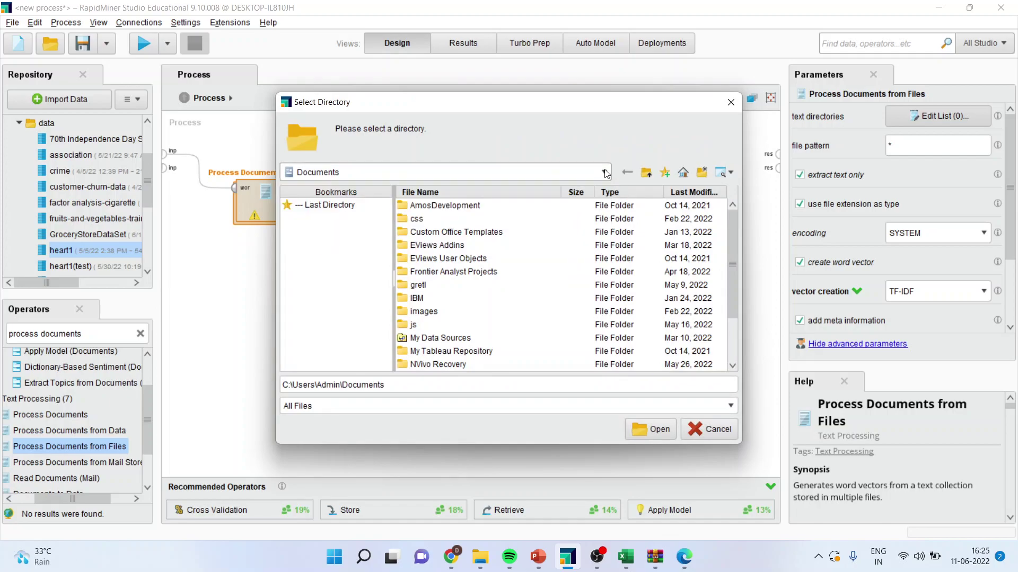
click(605, 173)
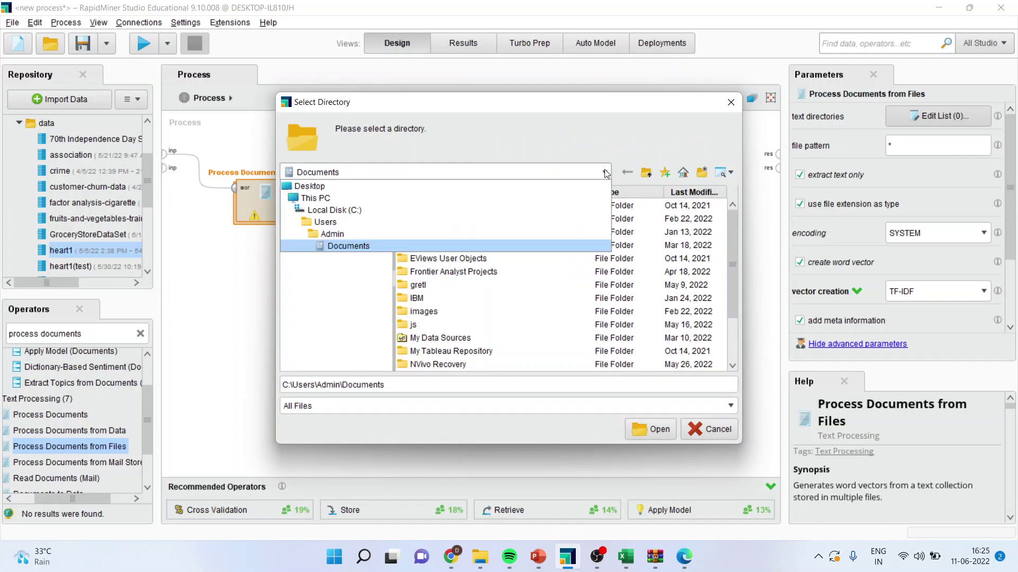
click(421, 212)
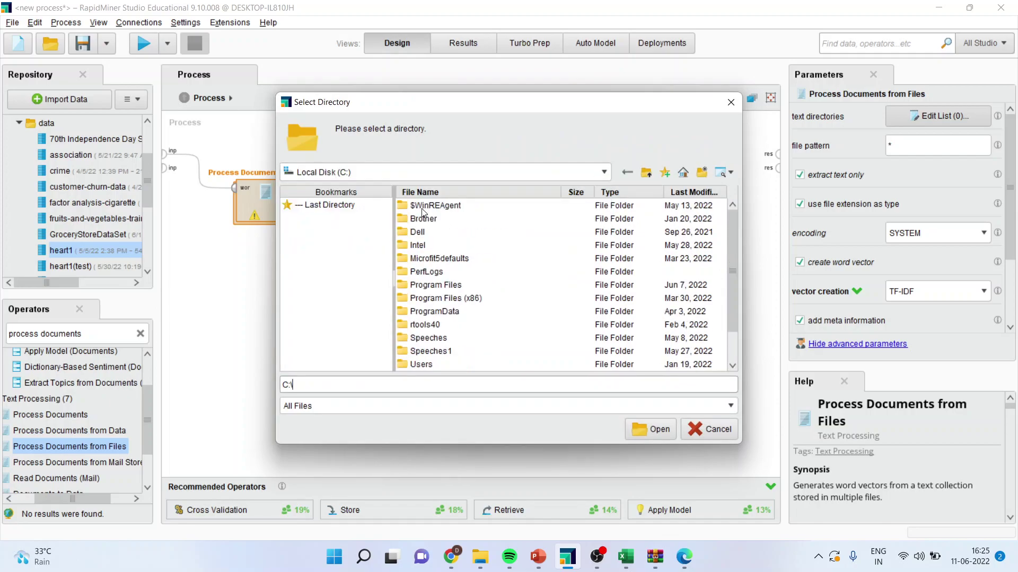
click(442, 340)
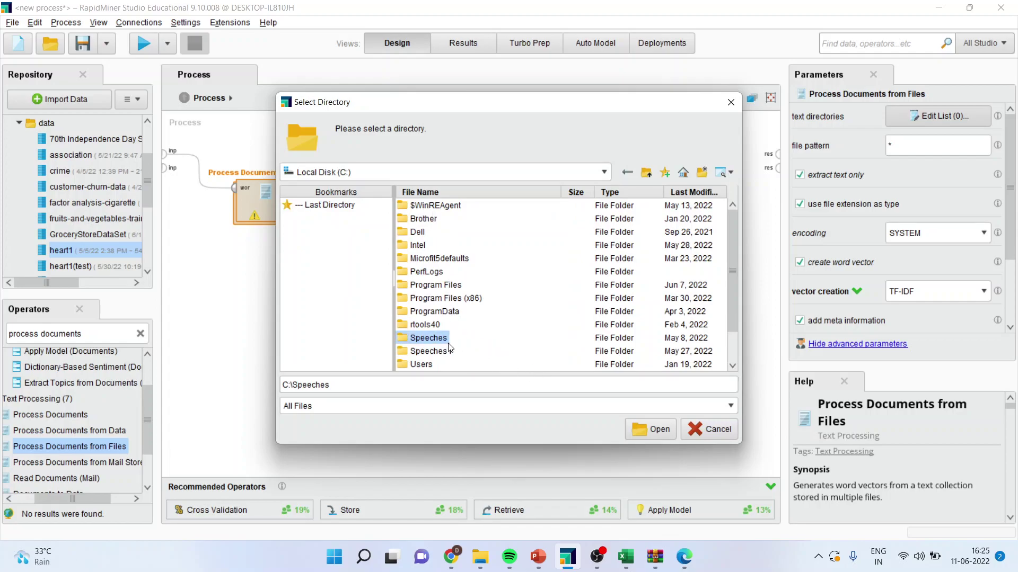
click(646, 430)
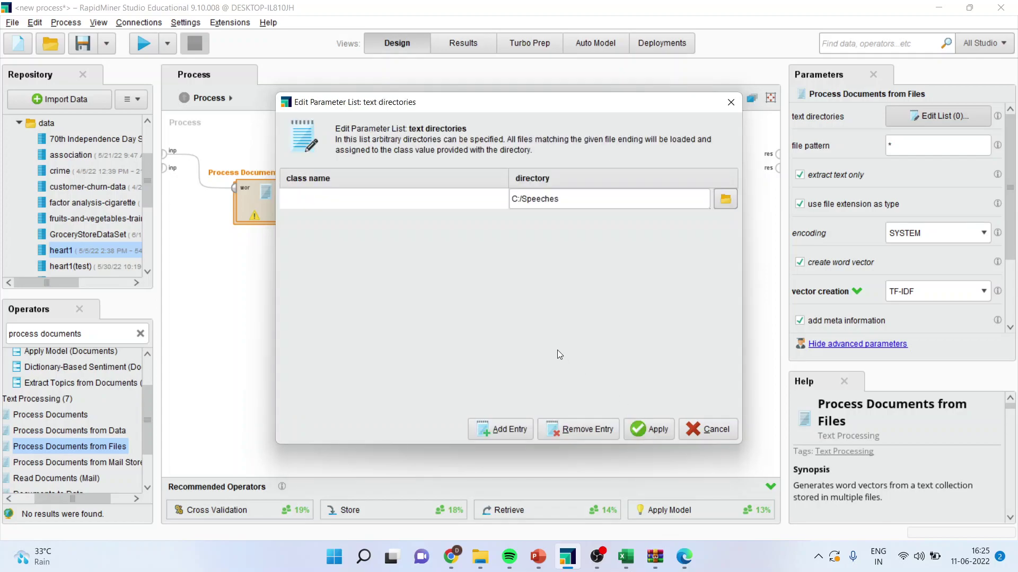
click(320, 199)
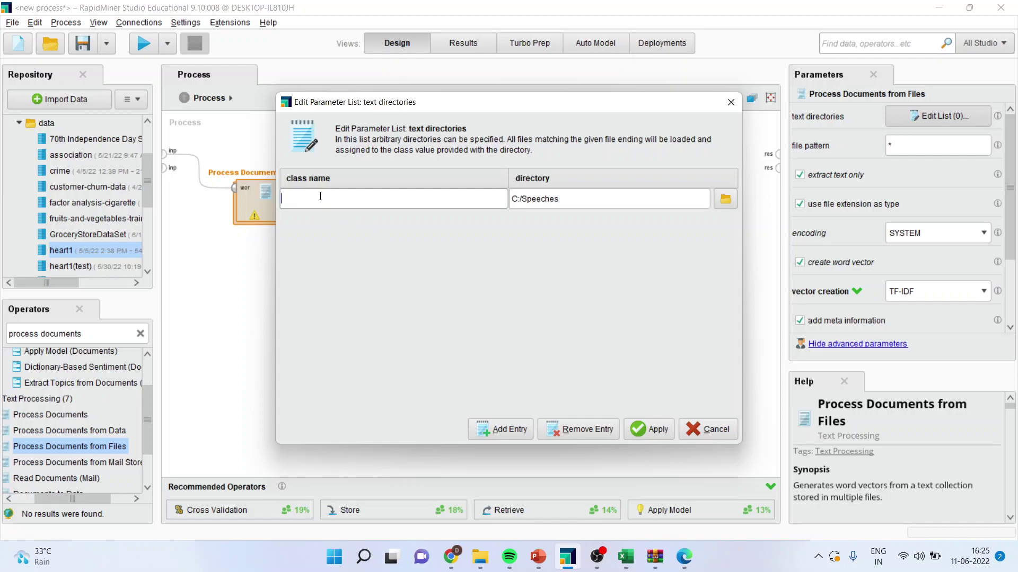
text(speeches)
click(651, 428)
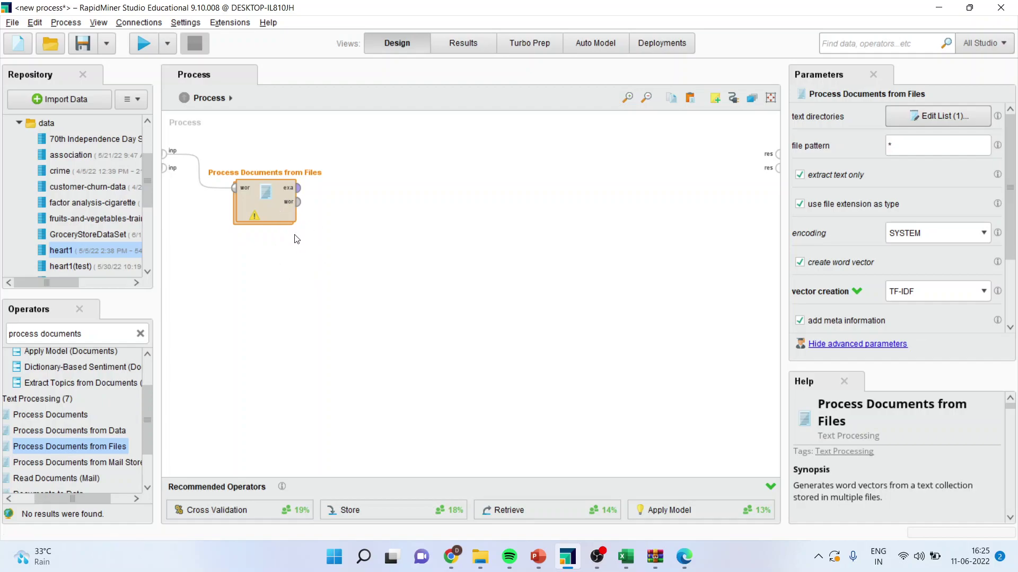
- Inside Process Documents from Files, add Tokenize between the document input and output
double_click(270, 211)
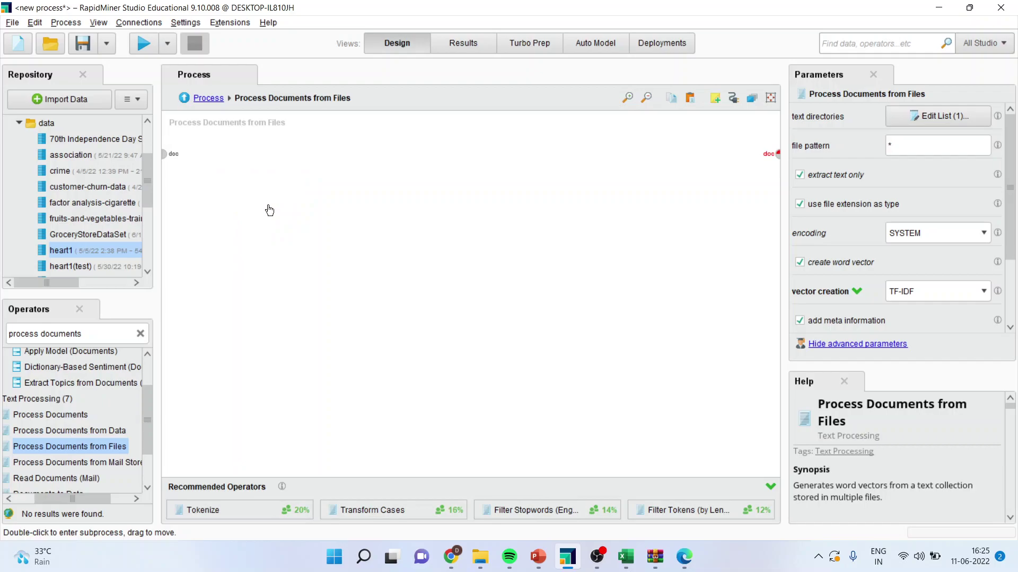
click(91, 333)
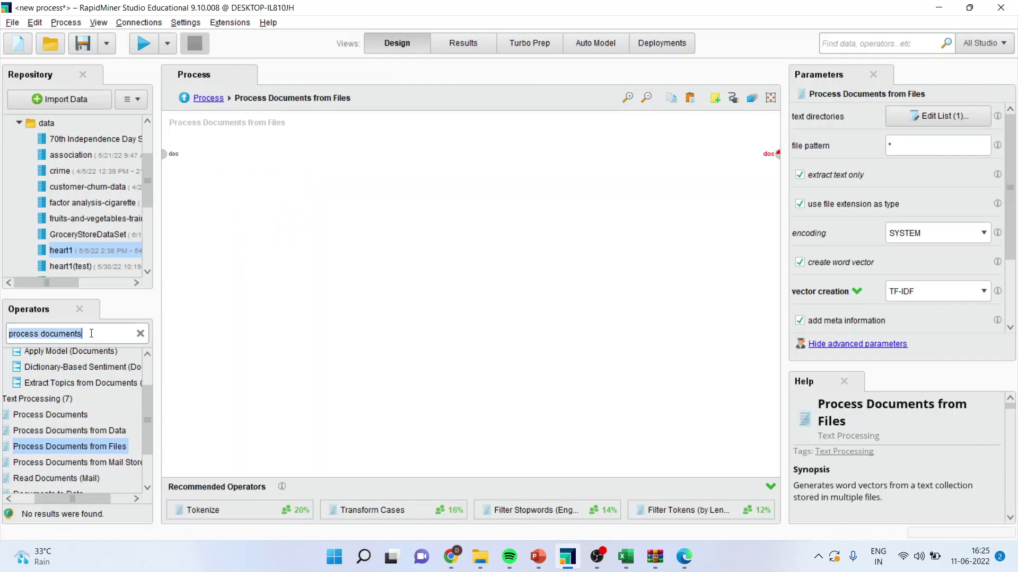
text(tokeni)
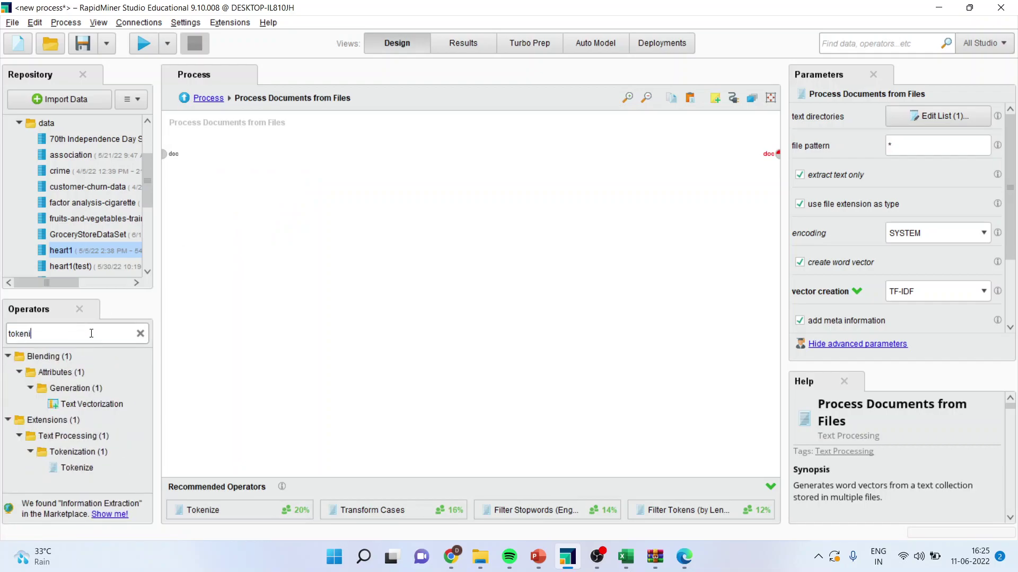
drag(78, 468, 191, 300)
drag(247, 173, 245, 175)
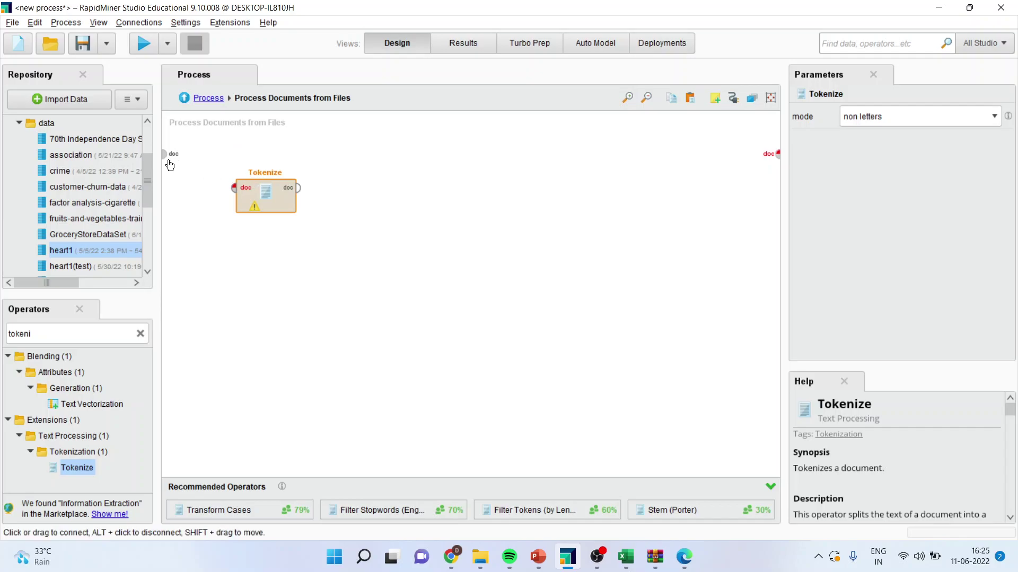
click(164, 153)
click(234, 188)
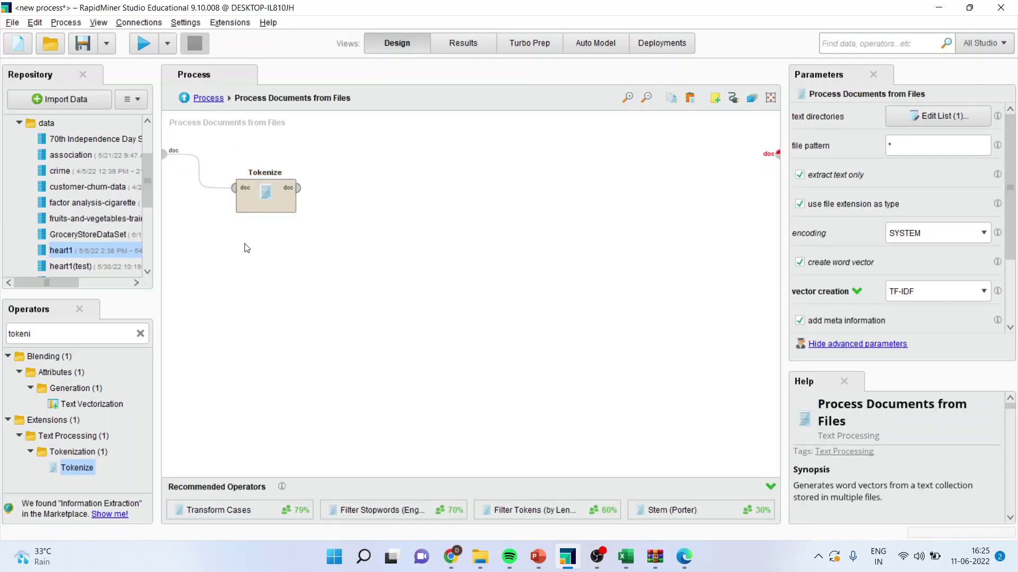
click(299, 187)
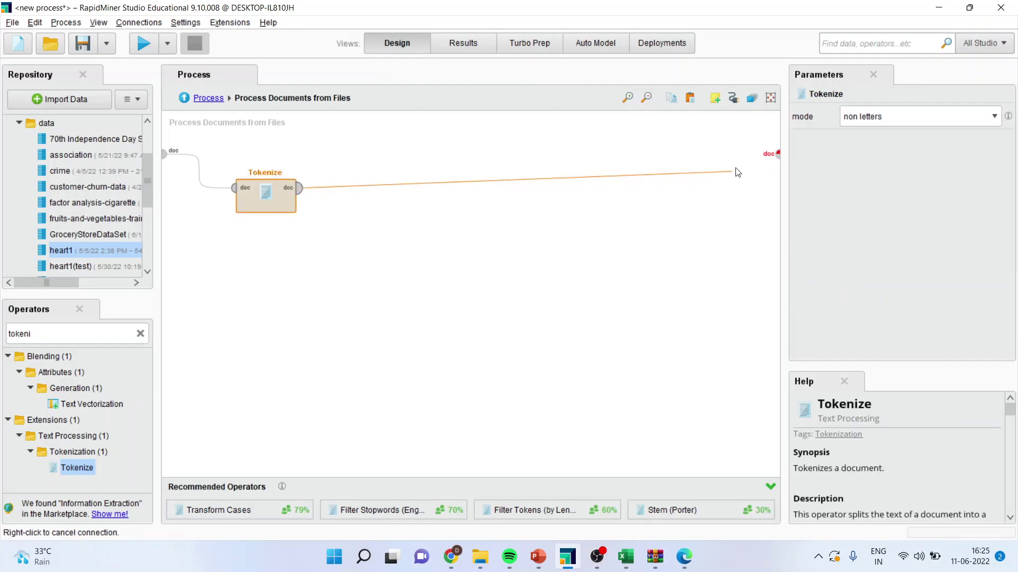
click(777, 154)
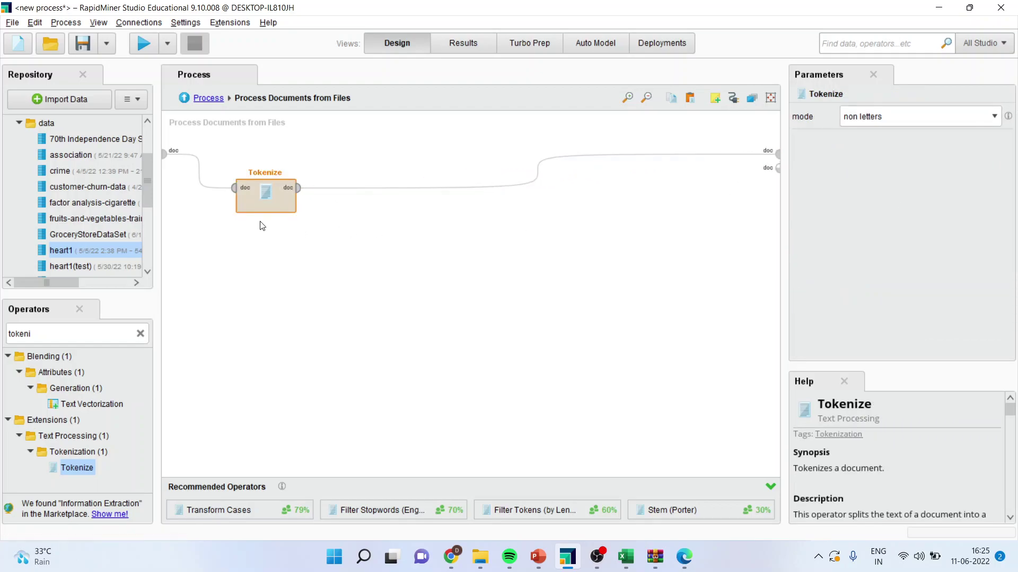
- Run the process, using Fix now to connect the missing result outputs
click(147, 47)
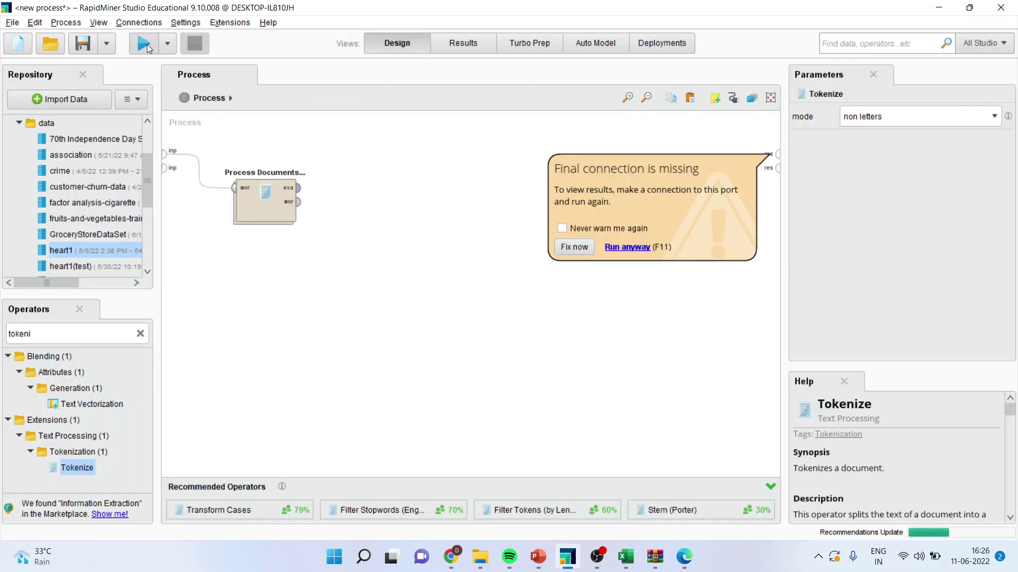
click(568, 247)
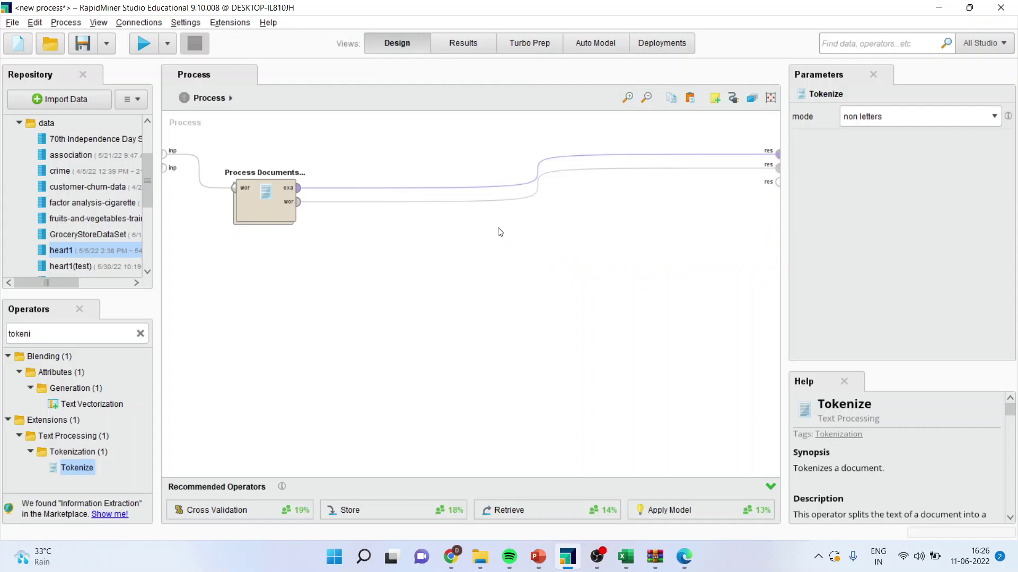
click(140, 45)
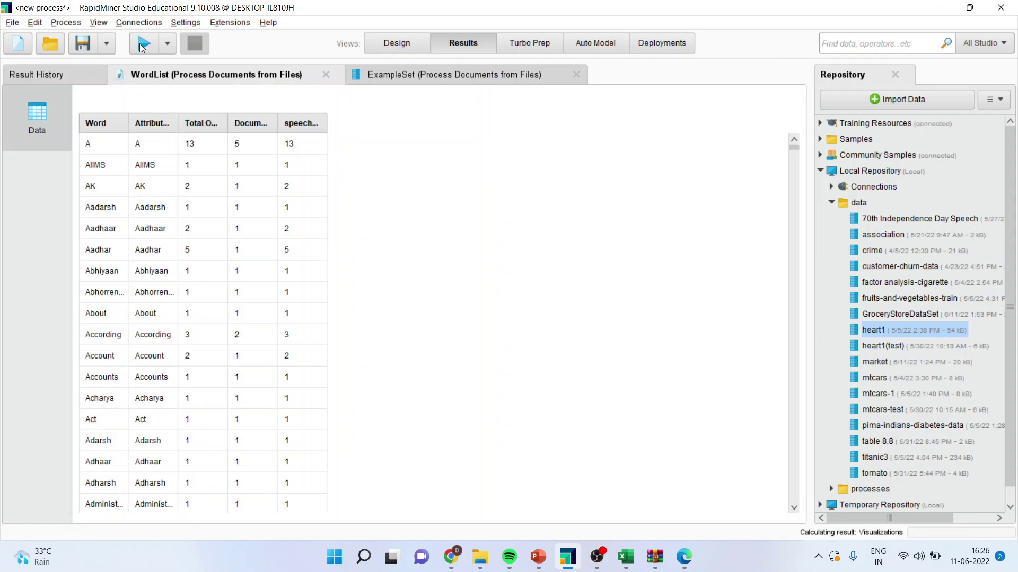
- Widen the WordList's Word, Document Occurrences and speeches columns to read the counts
drag(126, 122, 429, 125)
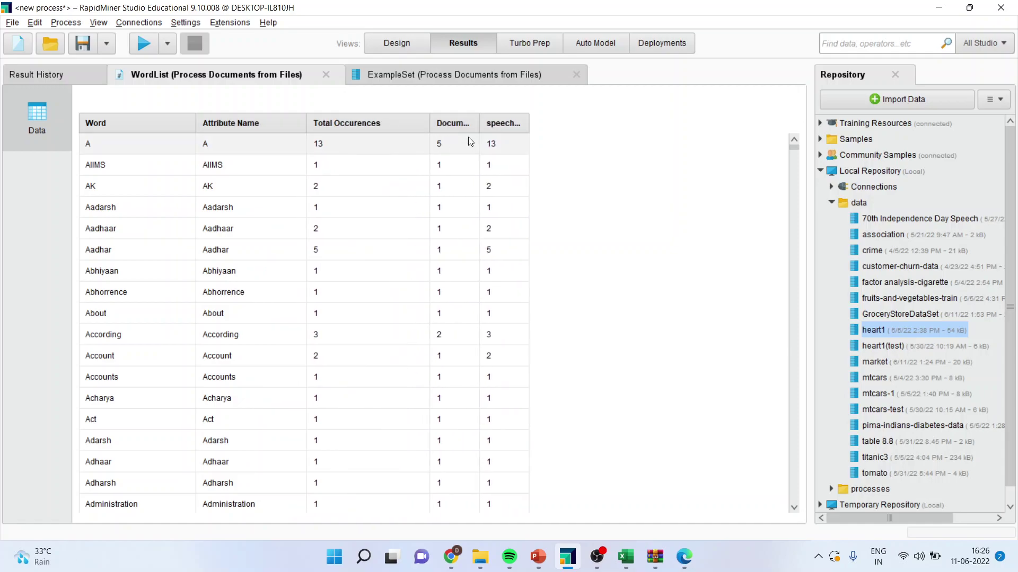
drag(480, 123, 549, 124)
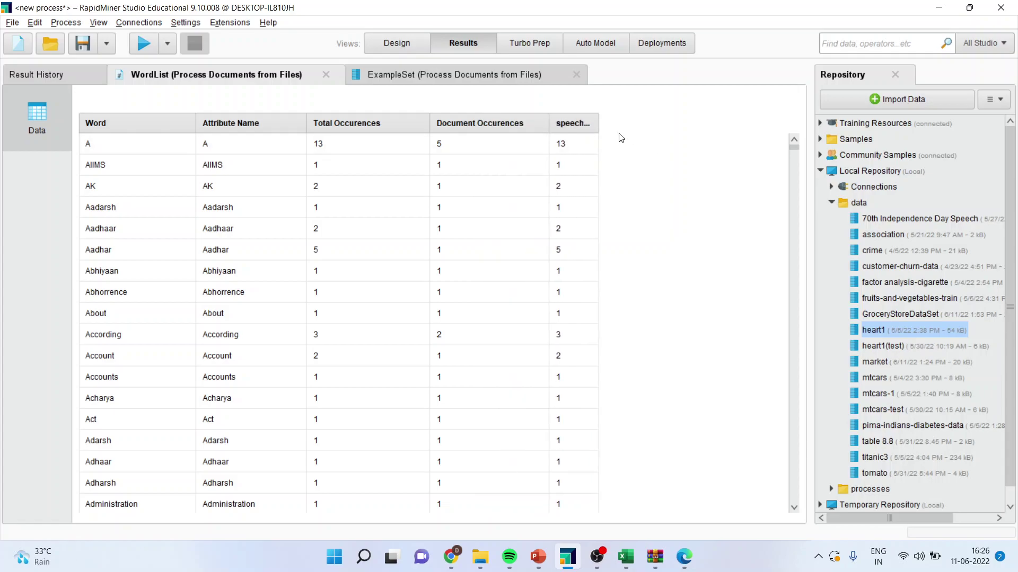
drag(598, 122, 659, 123)
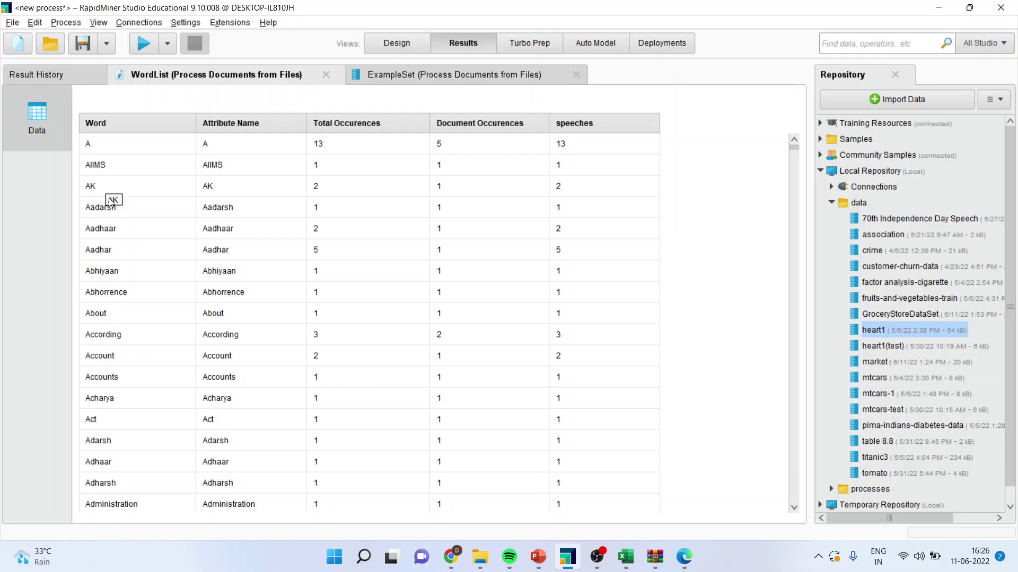
scroll(169, 363, down, 3)
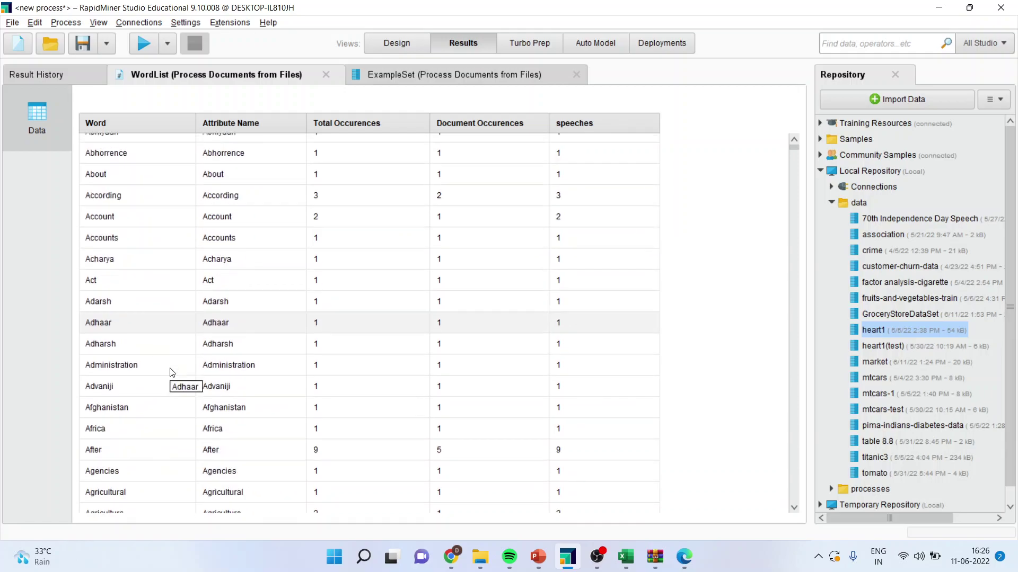
scroll(170, 371, down, 4)
scroll(143, 298, up, 5)
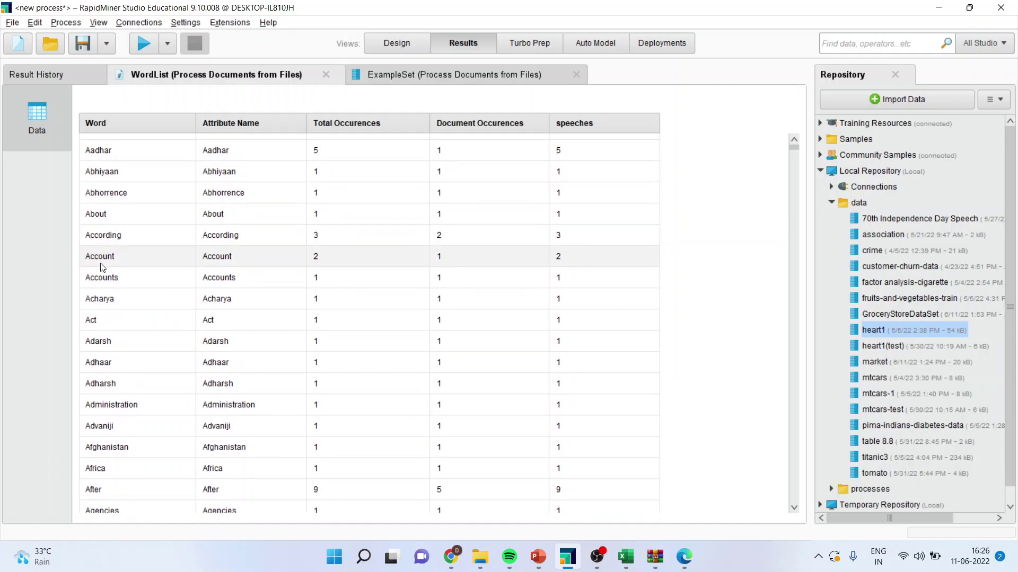
- Go back inside Process Documents from Files and remove Tokenize's link to the output
click(386, 47)
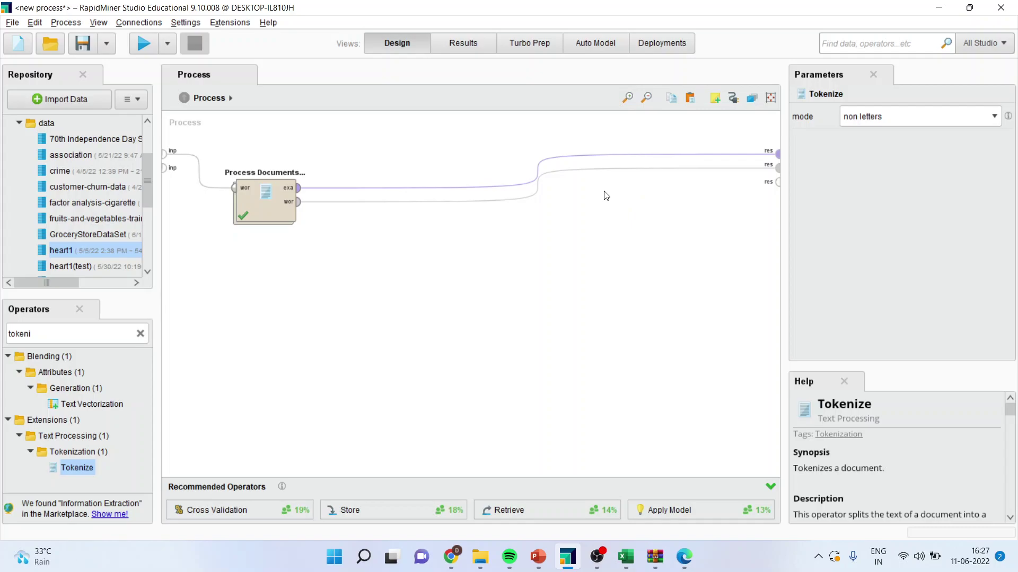
click(265, 209)
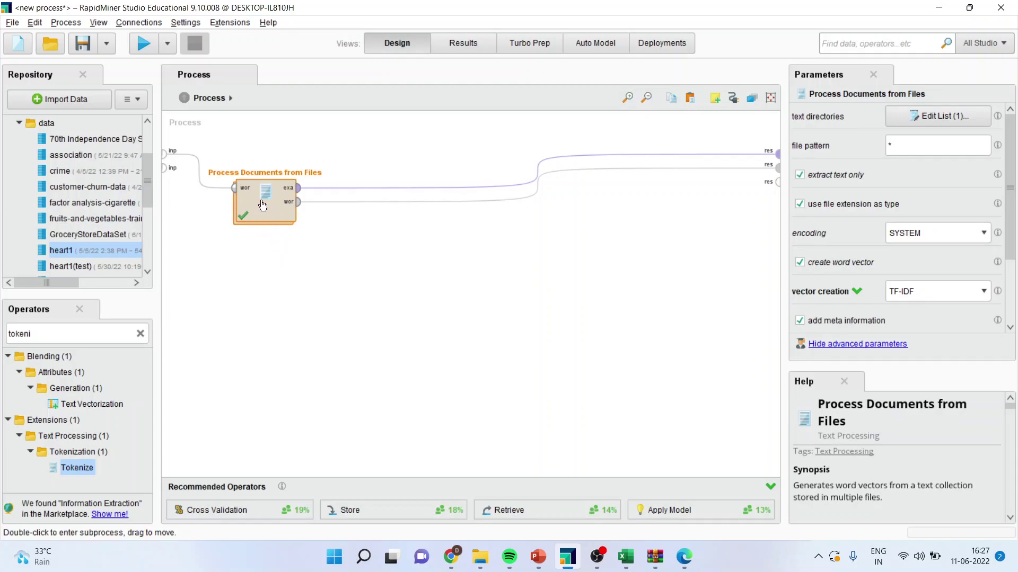
double_click(263, 200)
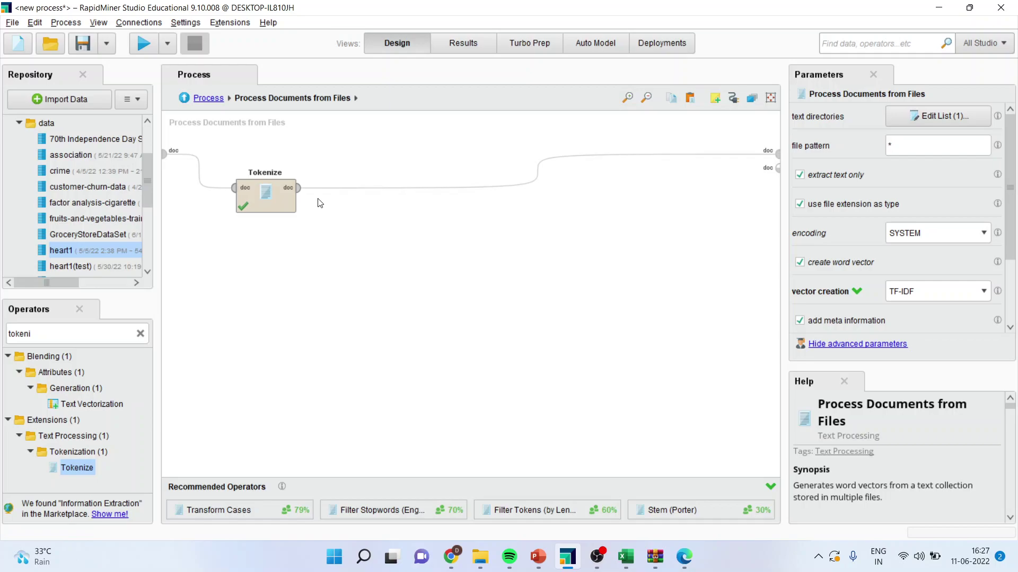
click(536, 169)
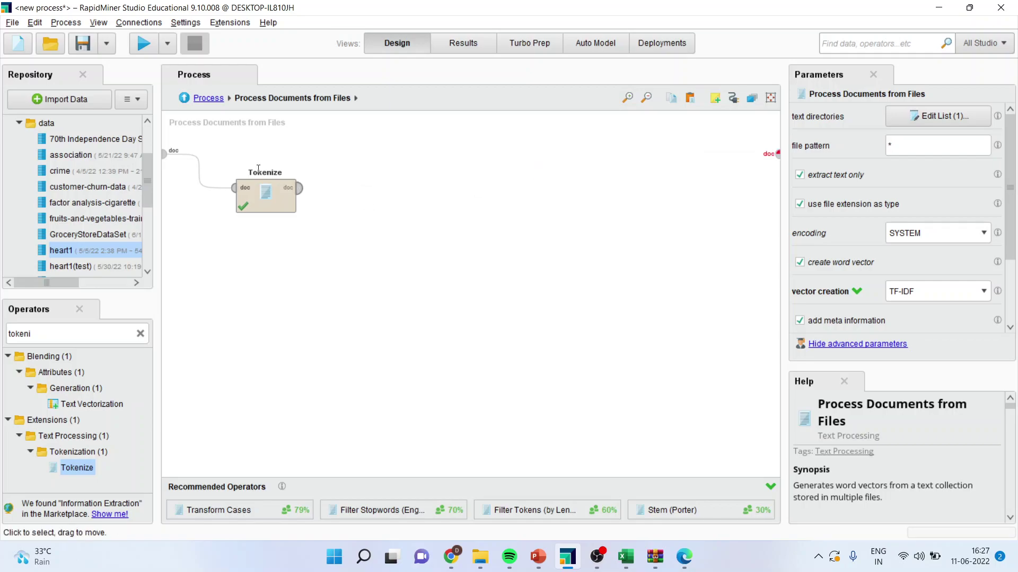
- Add lower-case Transform Cases after Tokenize, wire it to the output, and run
double_click(52, 335)
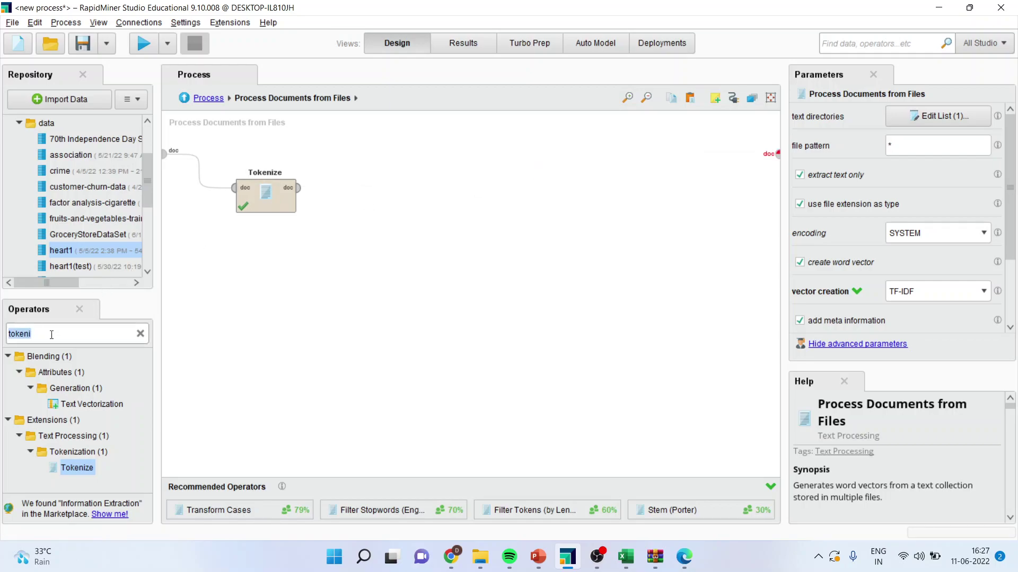
key(BackSpace)
text(tr)
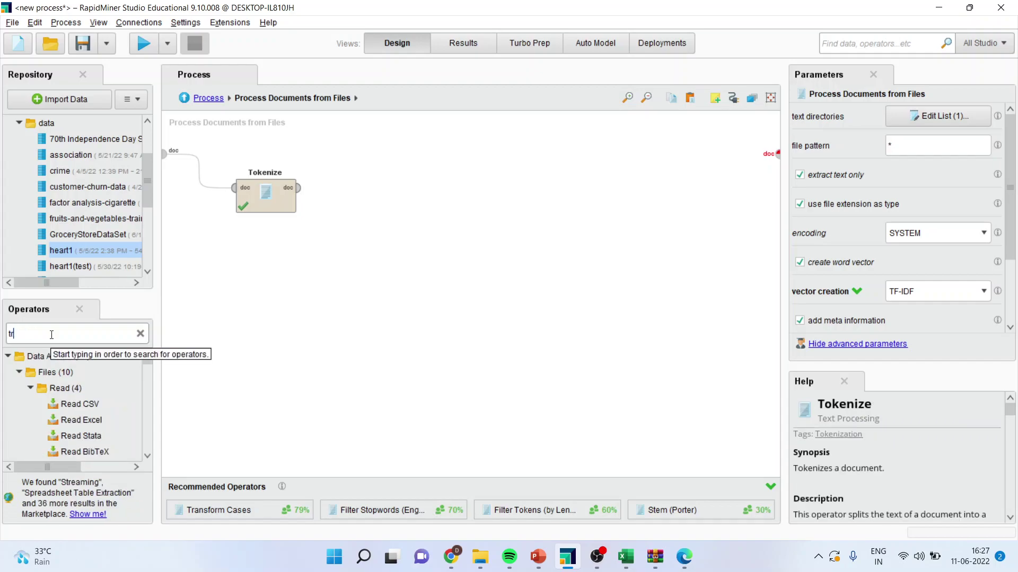
text(ansform)
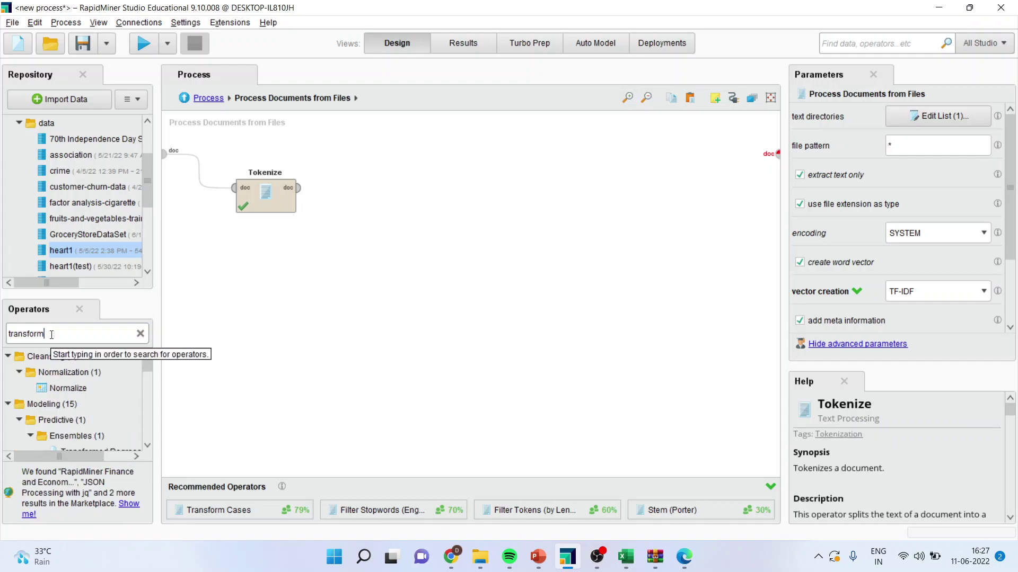
text( case)
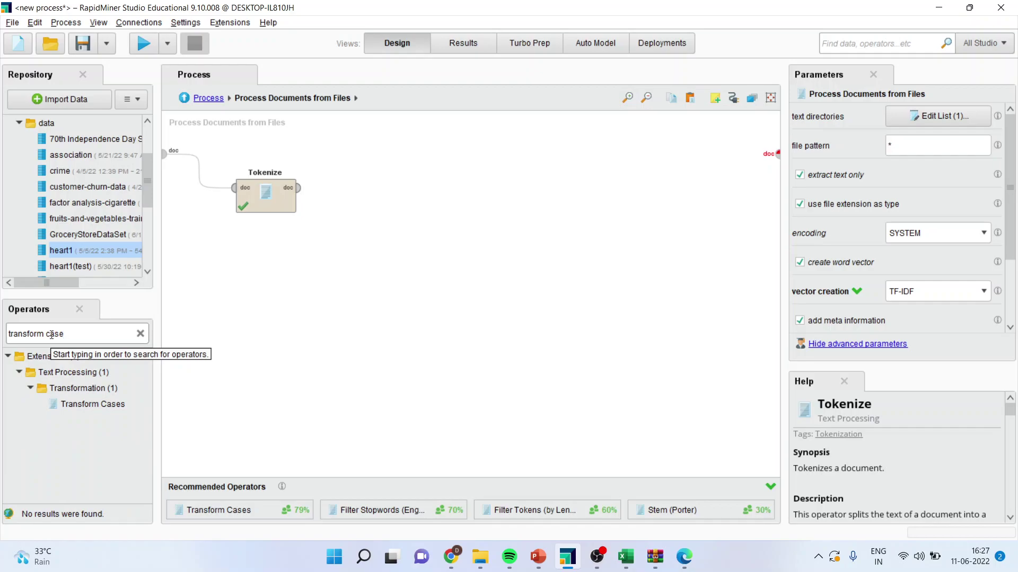
drag(90, 403, 355, 243)
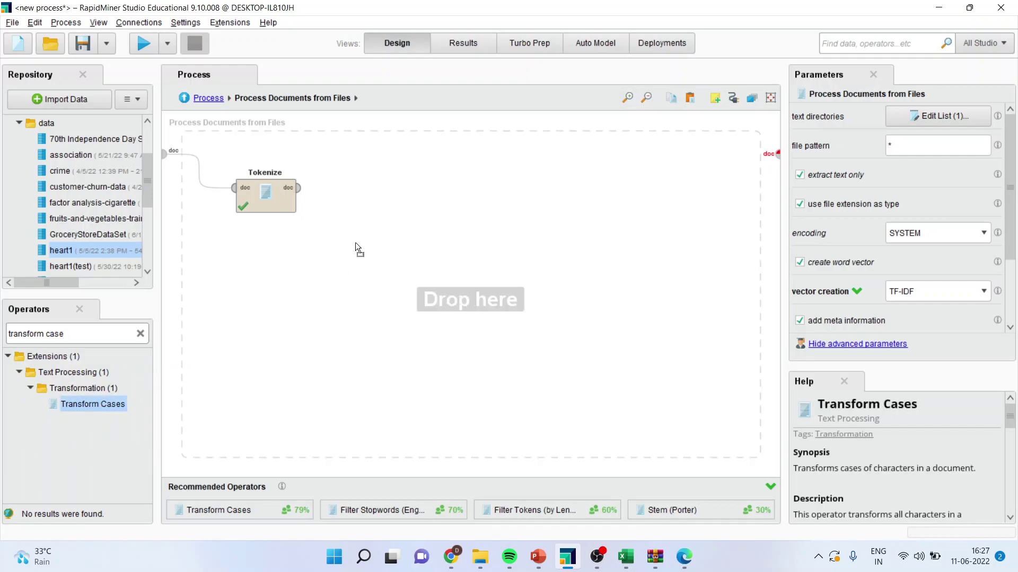
drag(367, 187, 364, 192)
click(298, 187)
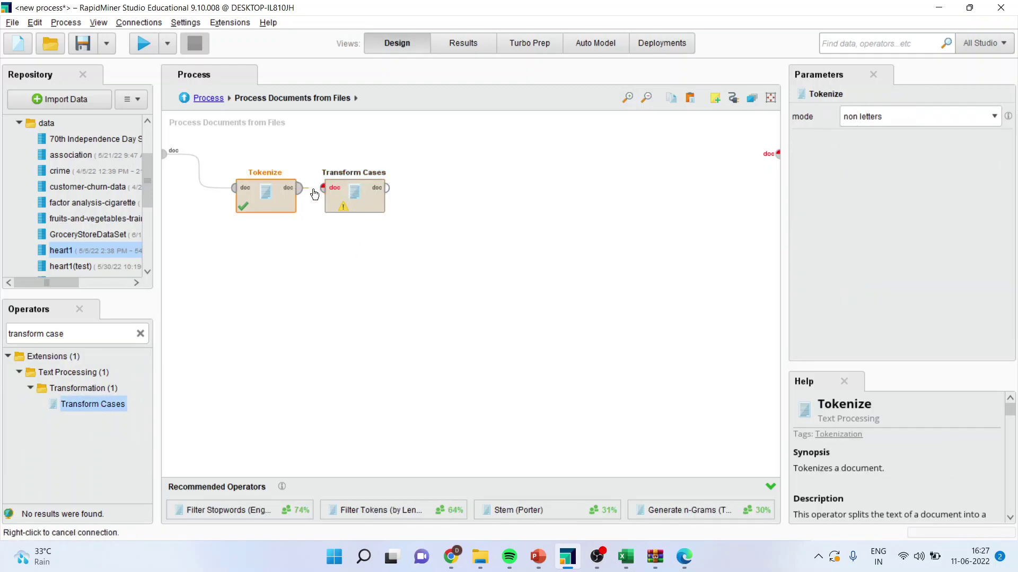
click(322, 188)
click(388, 188)
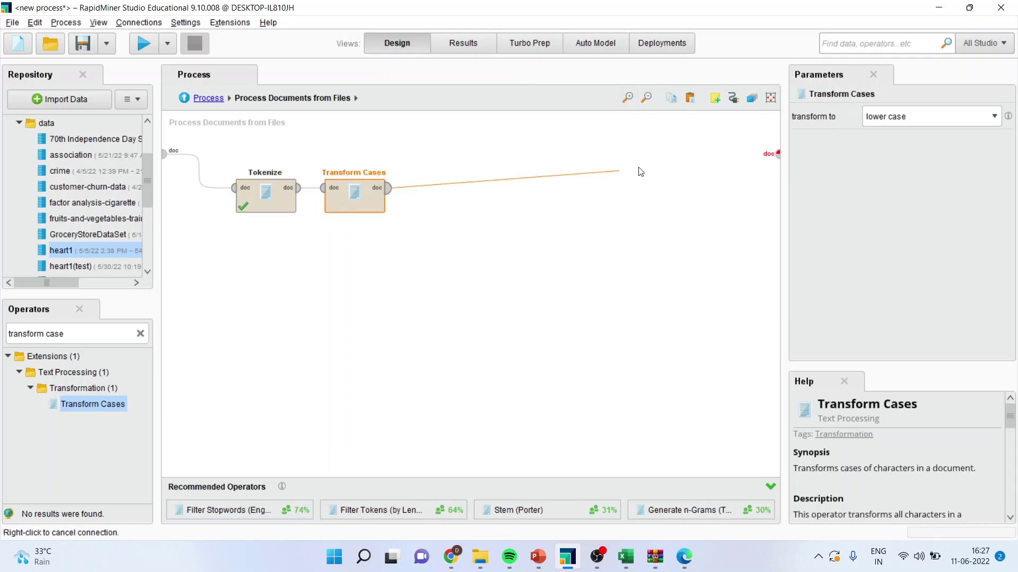
click(777, 154)
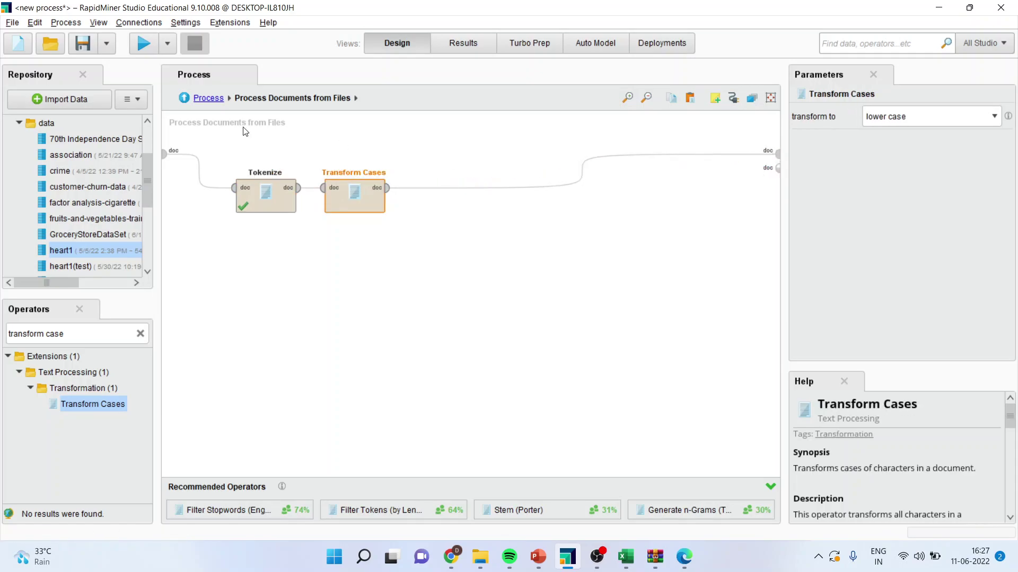
click(141, 43)
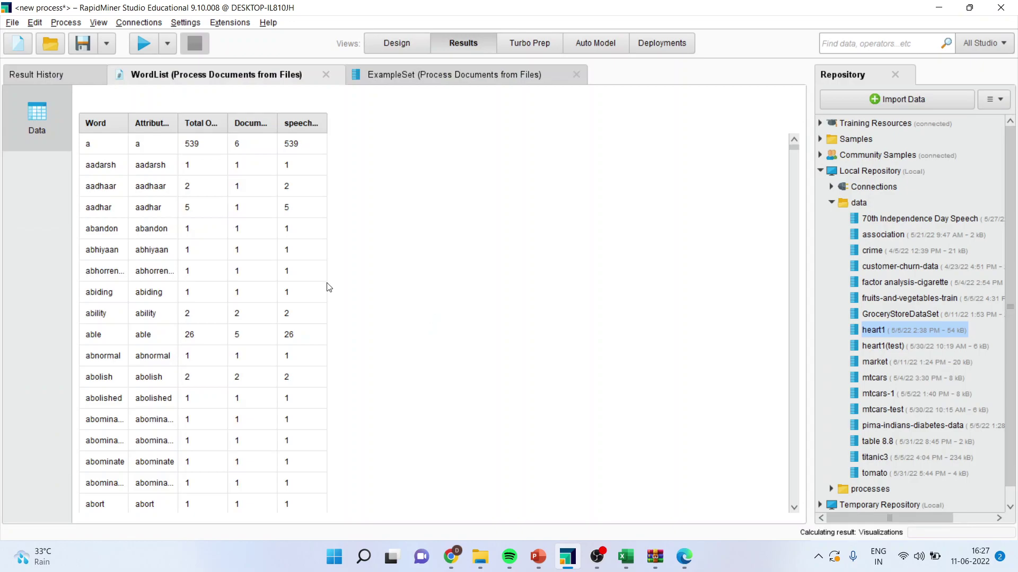
- Drop Filter Stopwords (English) onto the Transform Cases connection and rerun the process
drag(128, 123, 189, 128)
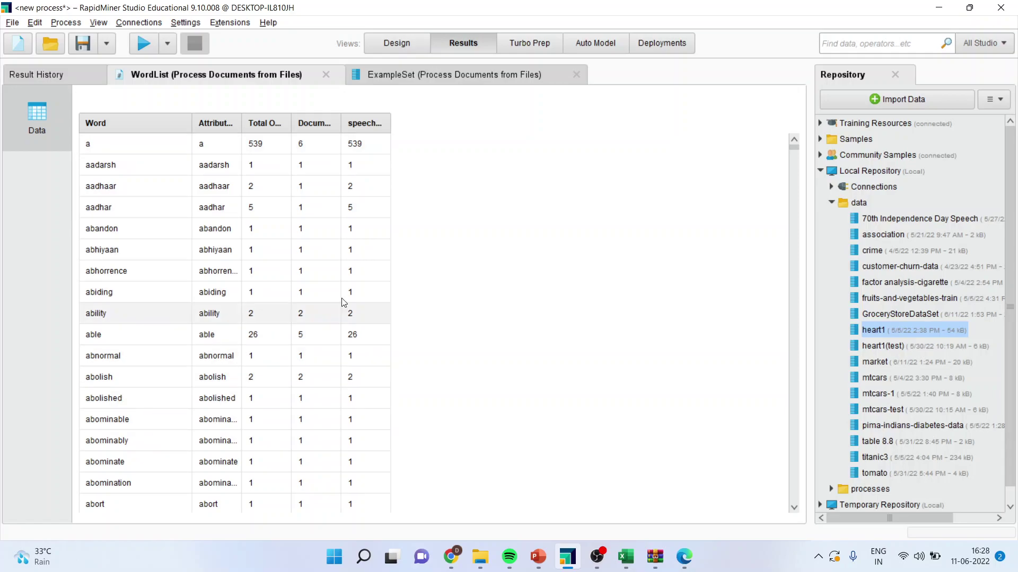
click(389, 41)
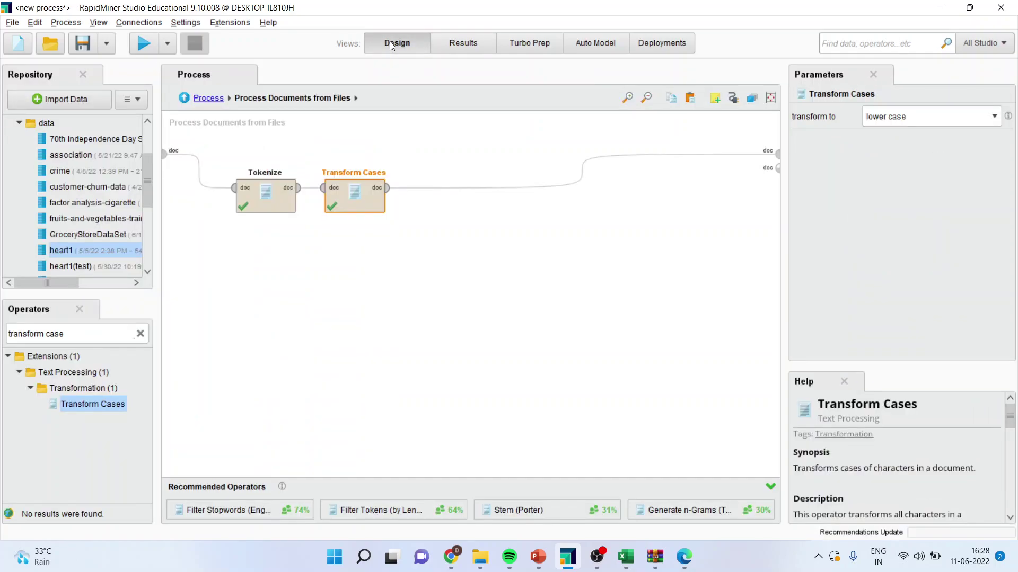
click(66, 333)
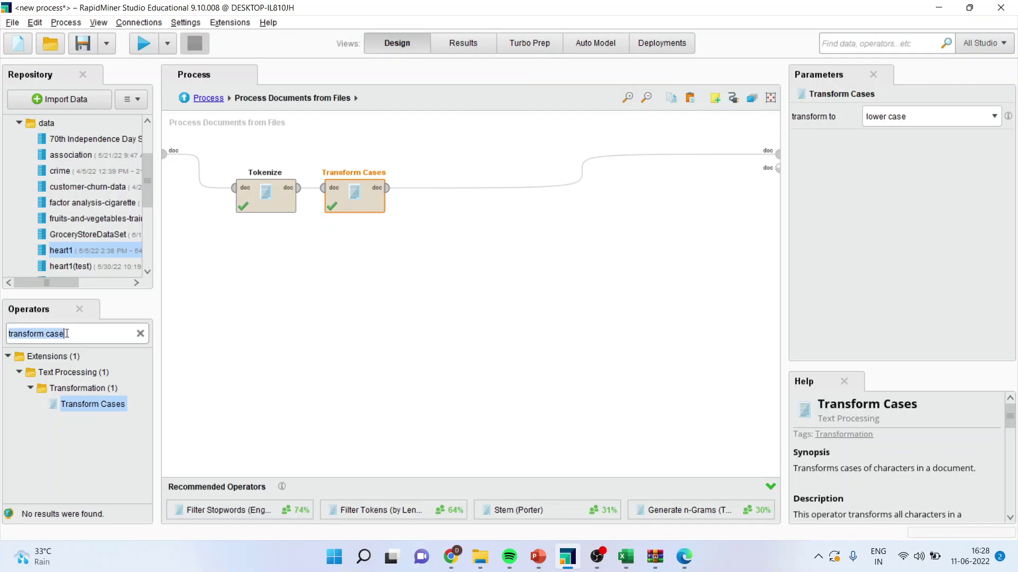
text(filter)
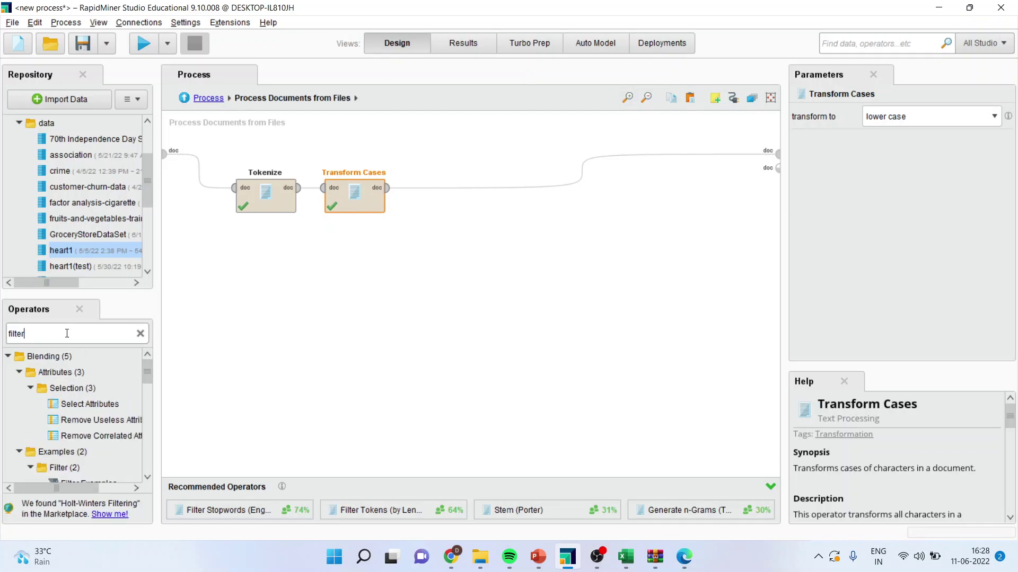
text( stop)
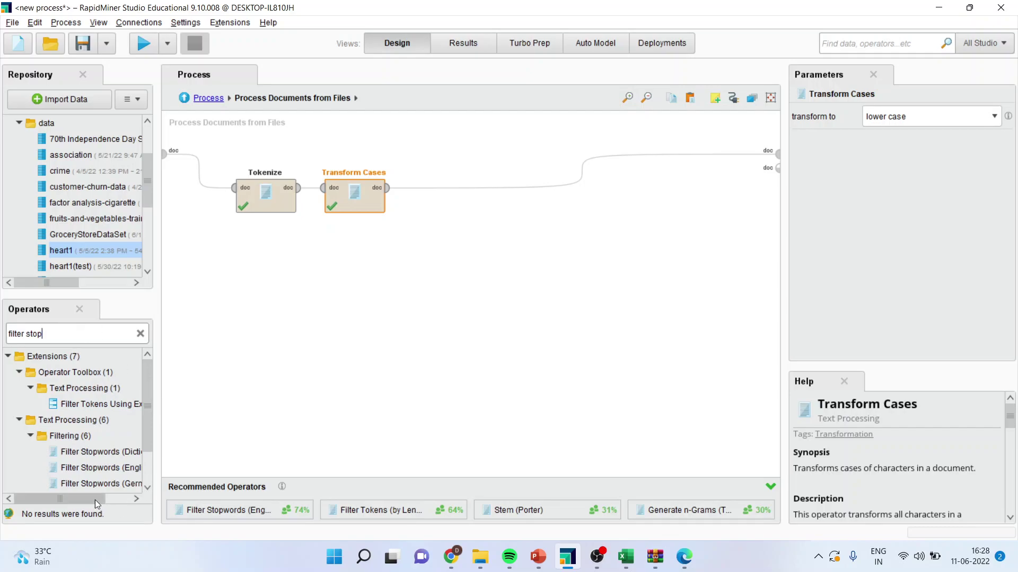
drag(95, 500, 113, 498)
drag(130, 451, 94, 444)
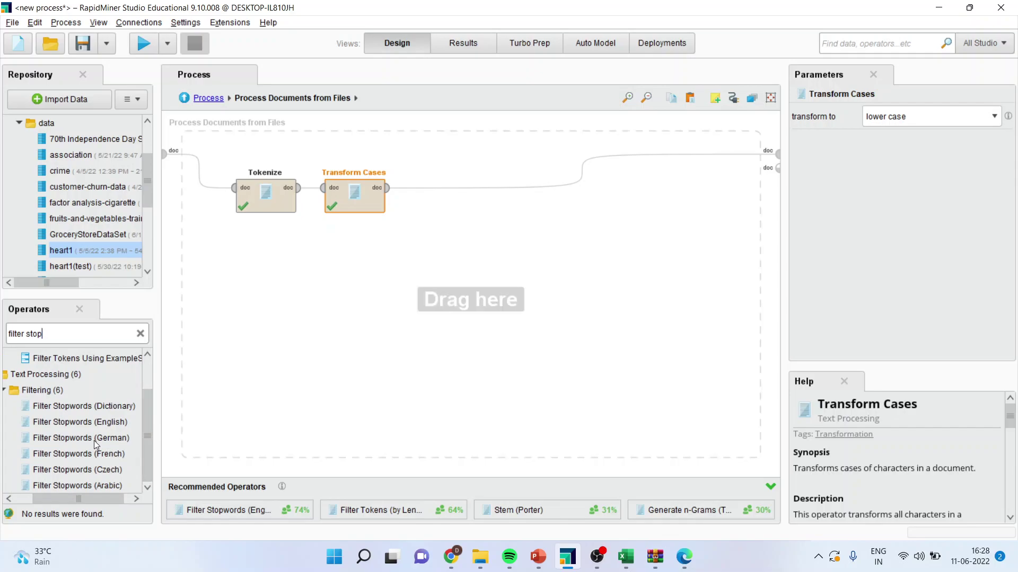
click(72, 424)
drag(72, 425, 394, 263)
drag(428, 195, 433, 188)
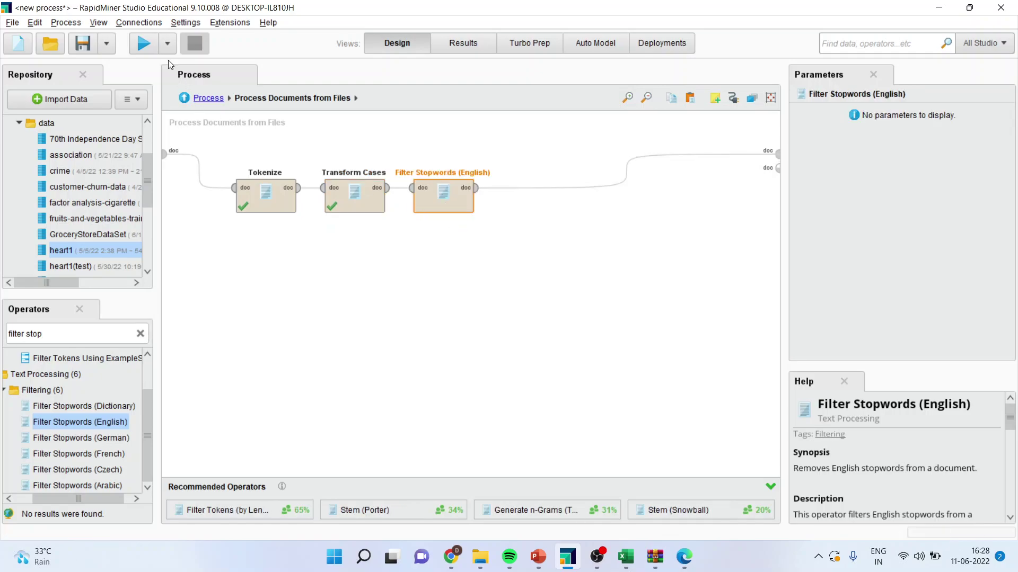
click(143, 44)
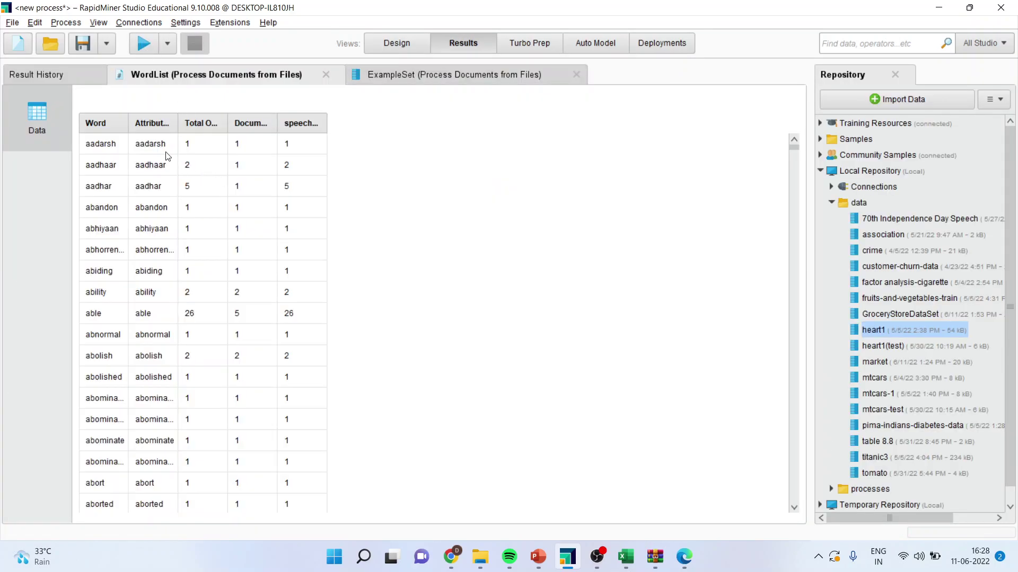
- Insert Generate n-Grams (Terms) with max length 2 after Filter Stopwords and rerun
mouse_move(127, 123)
mouse_down()
mouse_move(145, 125)
mouse_move(137, 122)
mouse_up()
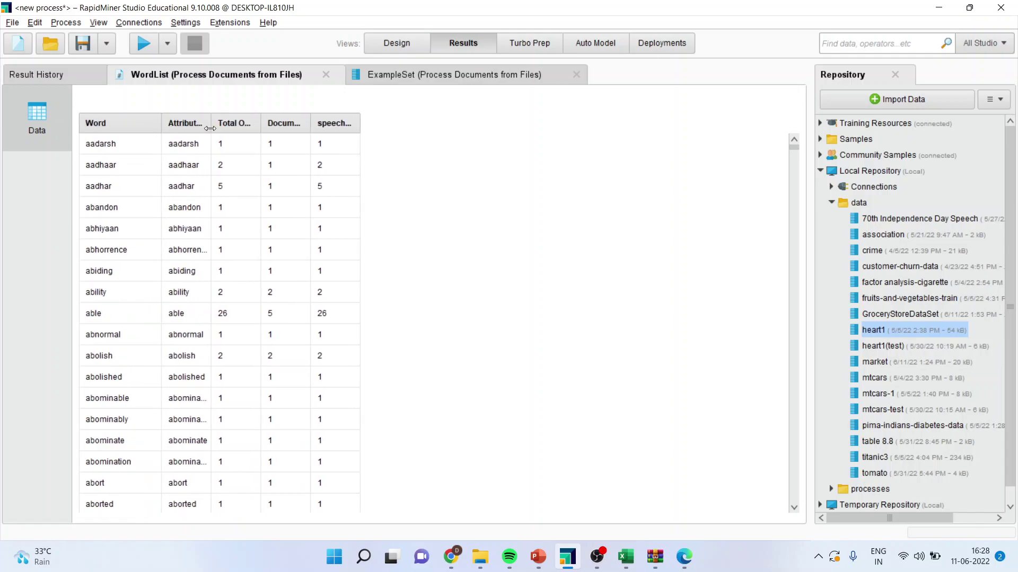
drag(211, 131, 252, 130)
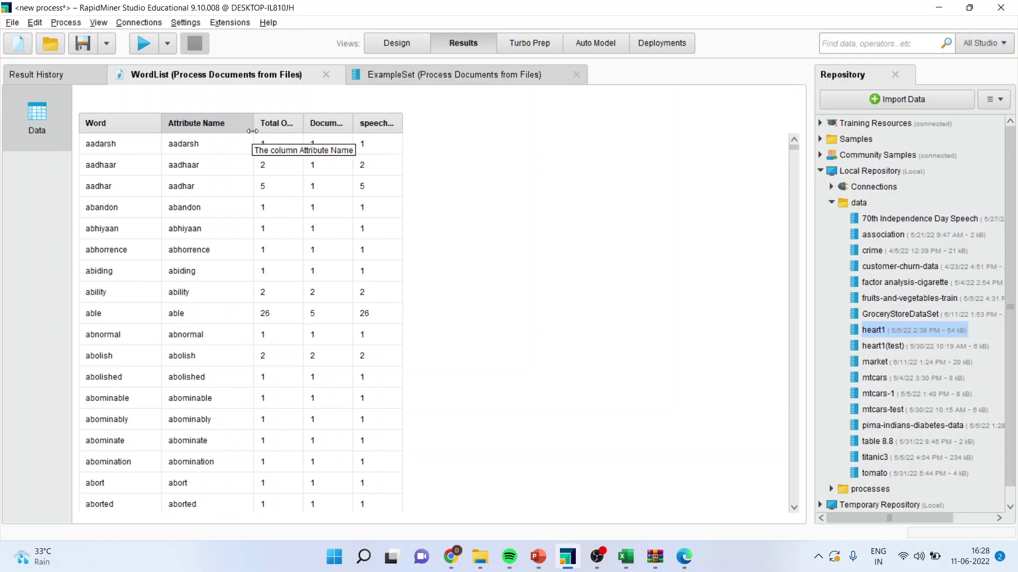
click(397, 39)
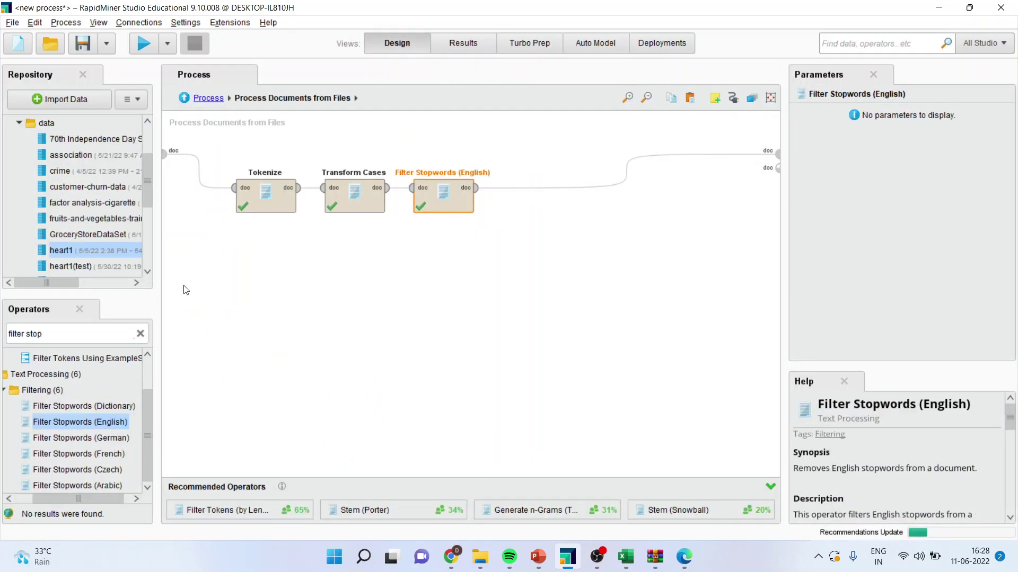
click(62, 339)
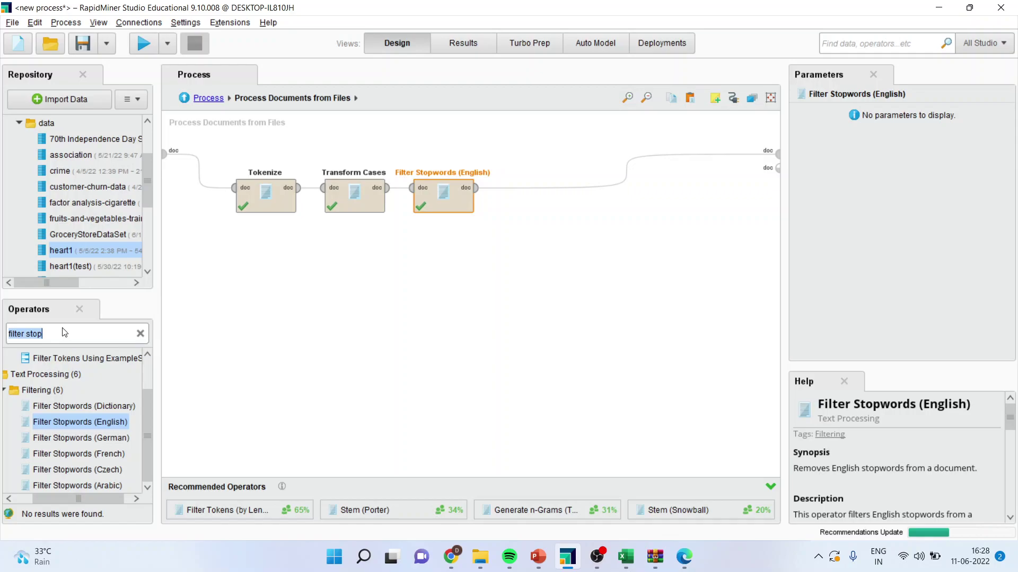
text(genrate)
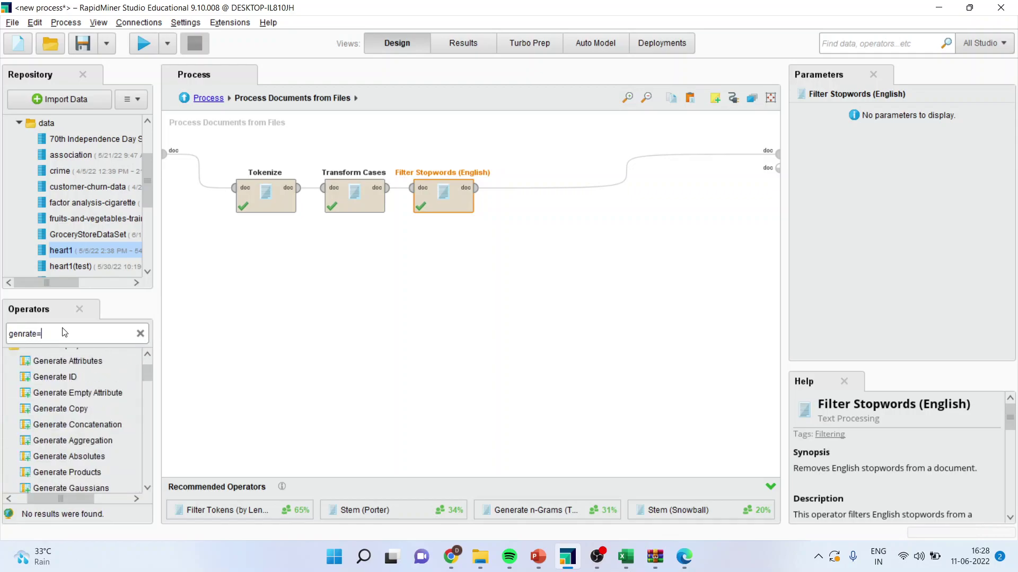
text(=)
key(BackSpace)
key(BackSpace)
key(BackSpace)
key(BackSpace)
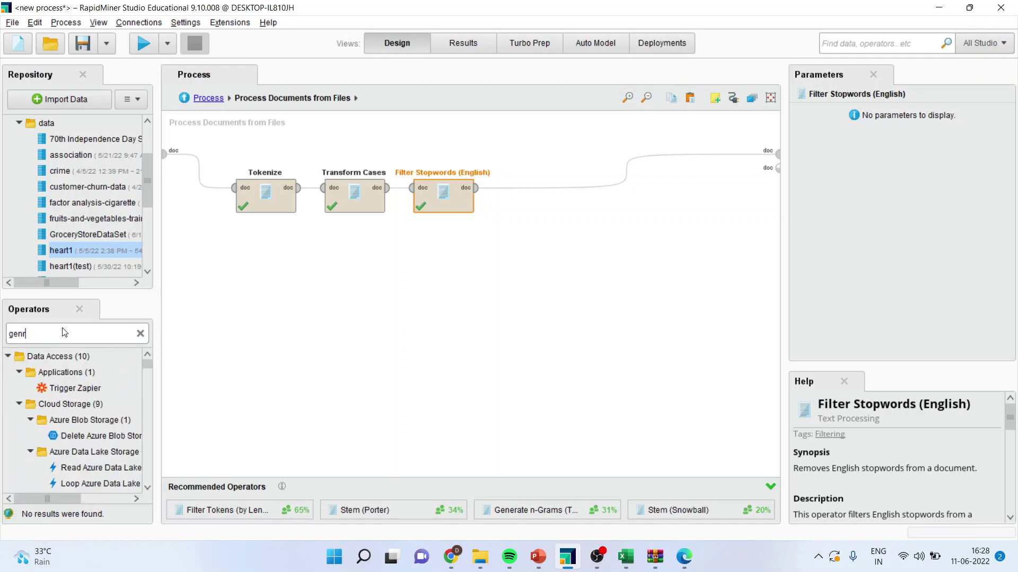
key(BackSpace)
text(erate n)
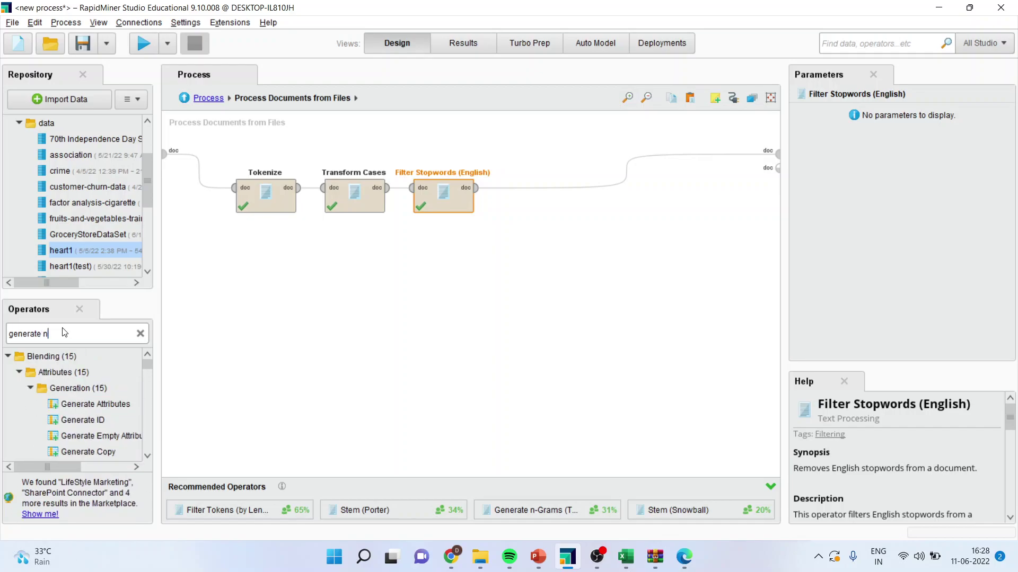
text( gra)
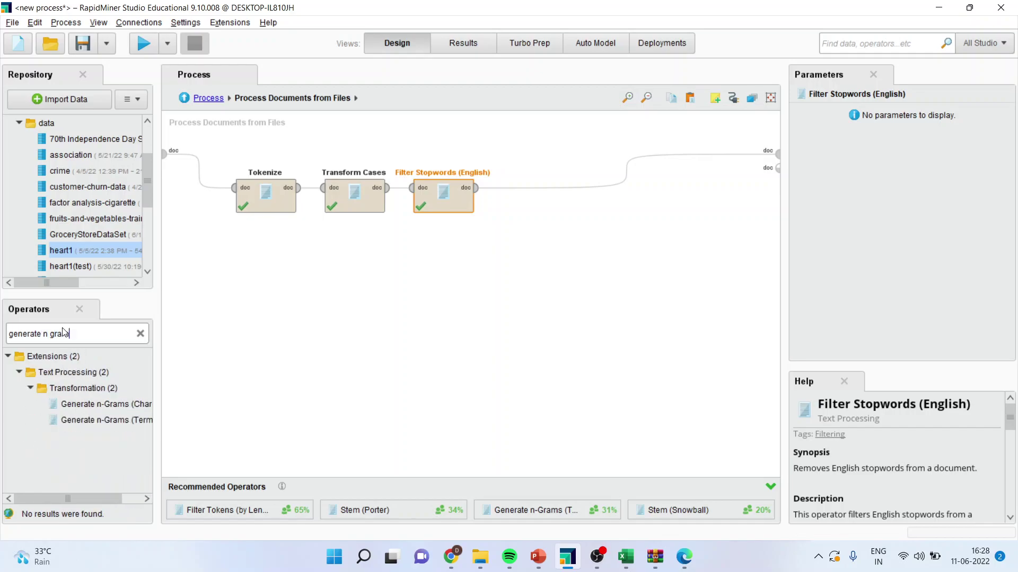
text(m)
drag(94, 501, 109, 500)
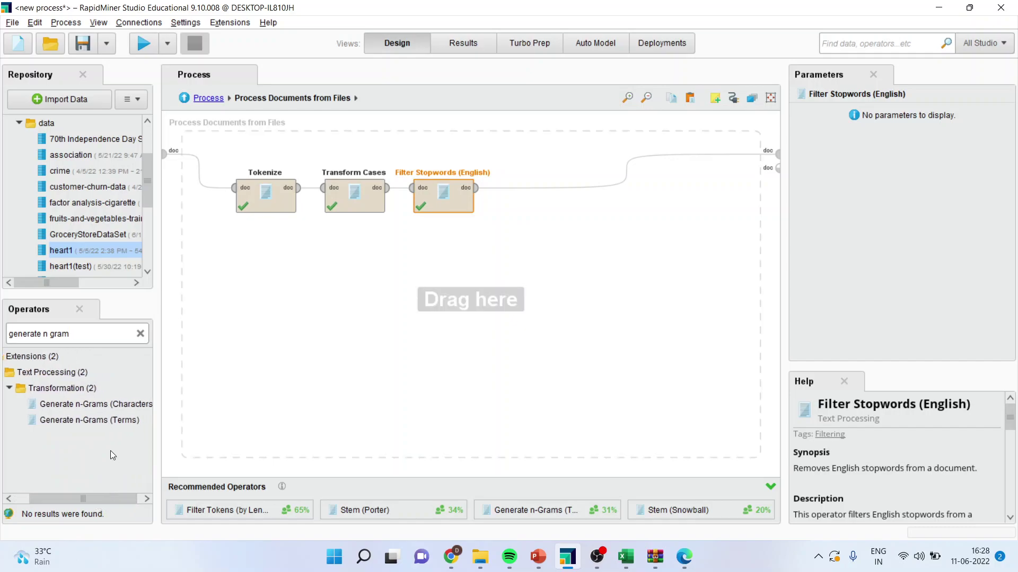
drag(104, 421, 121, 422)
drag(484, 229, 522, 192)
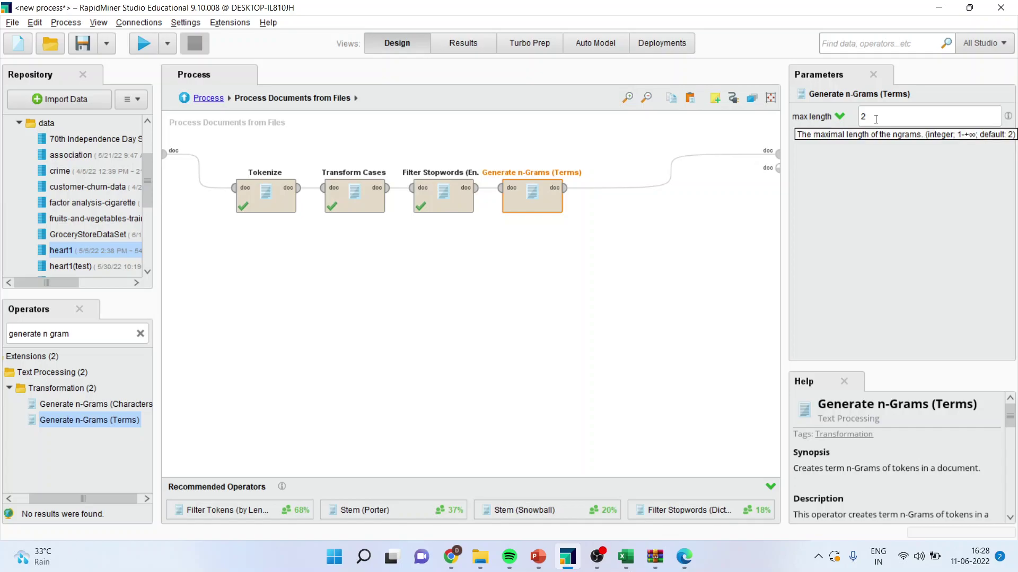
click(144, 41)
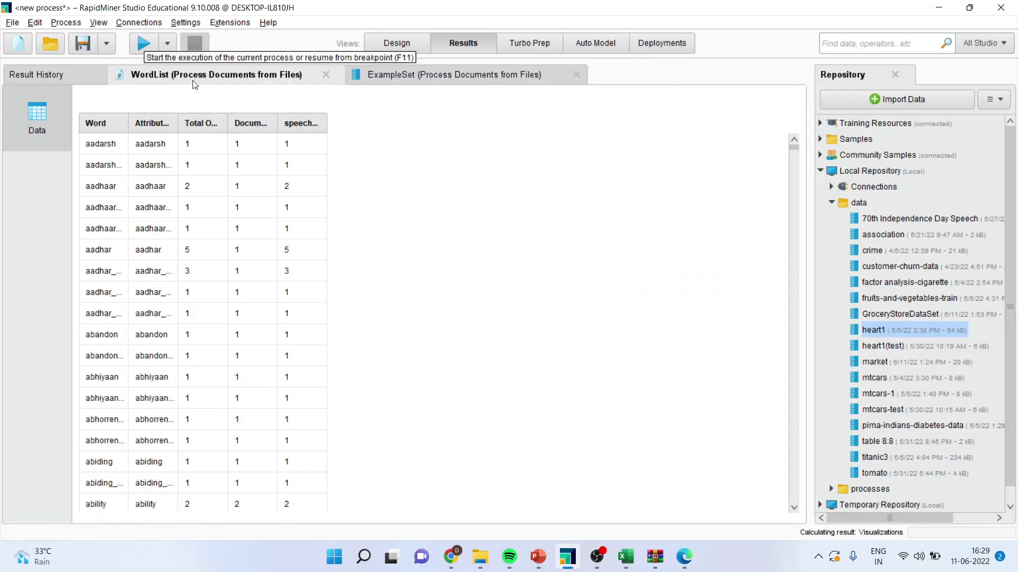
- Change the Generate n-Grams (Terms) max length to 3 and rerun the process
drag(128, 122, 231, 122)
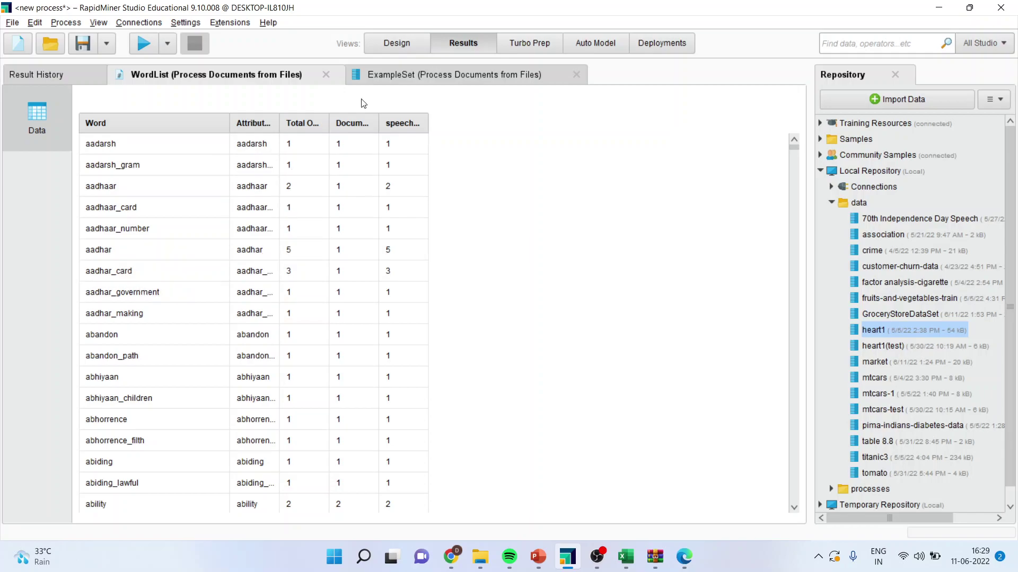
click(388, 44)
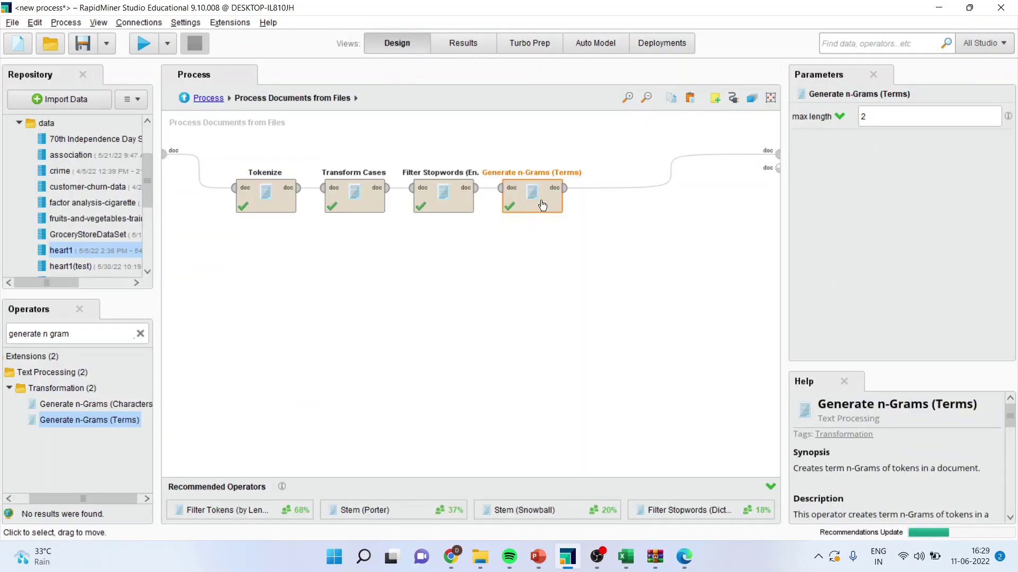
click(868, 114)
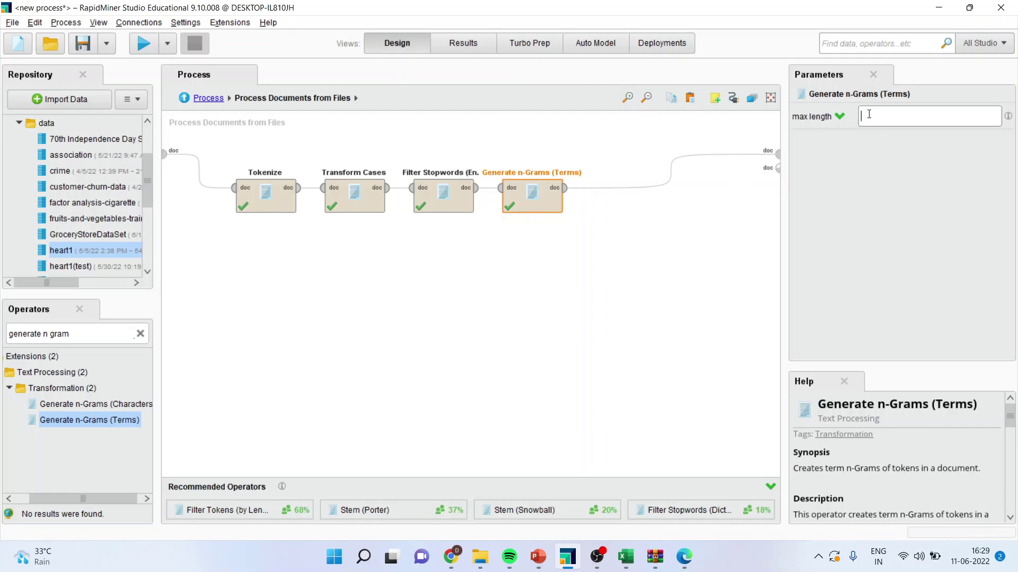
text(3)
click(146, 45)
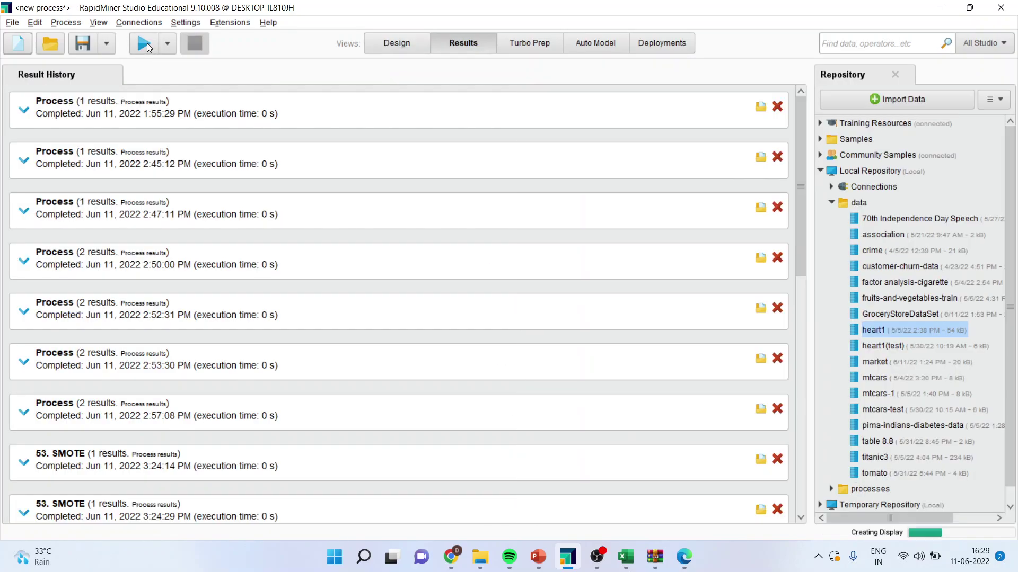
- Widen the Word column to reveal terms like aadhaar_card_aadhaar, then compare the aadhaar and aadhar entries
drag(128, 123, 242, 125)
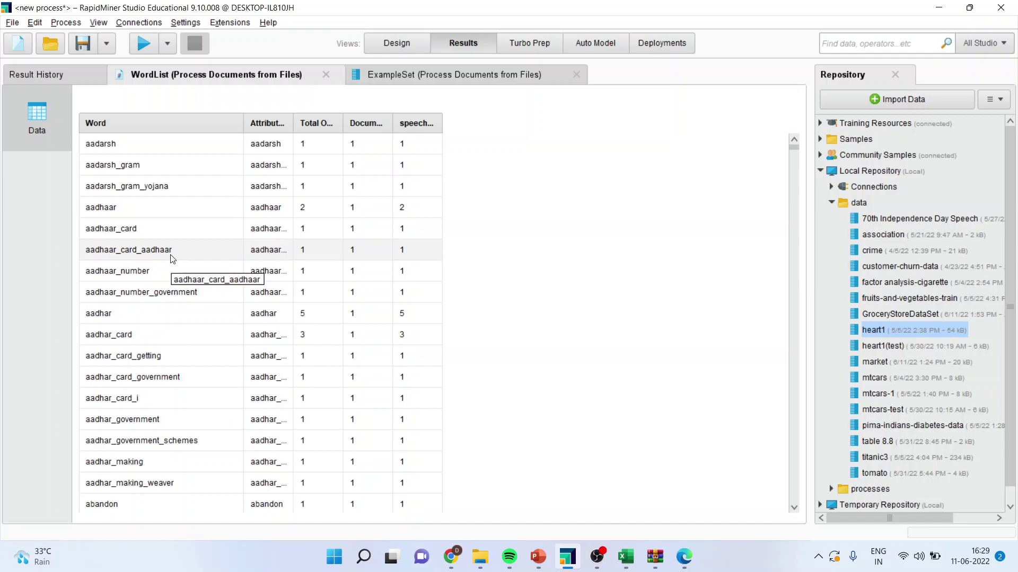
click(113, 208)
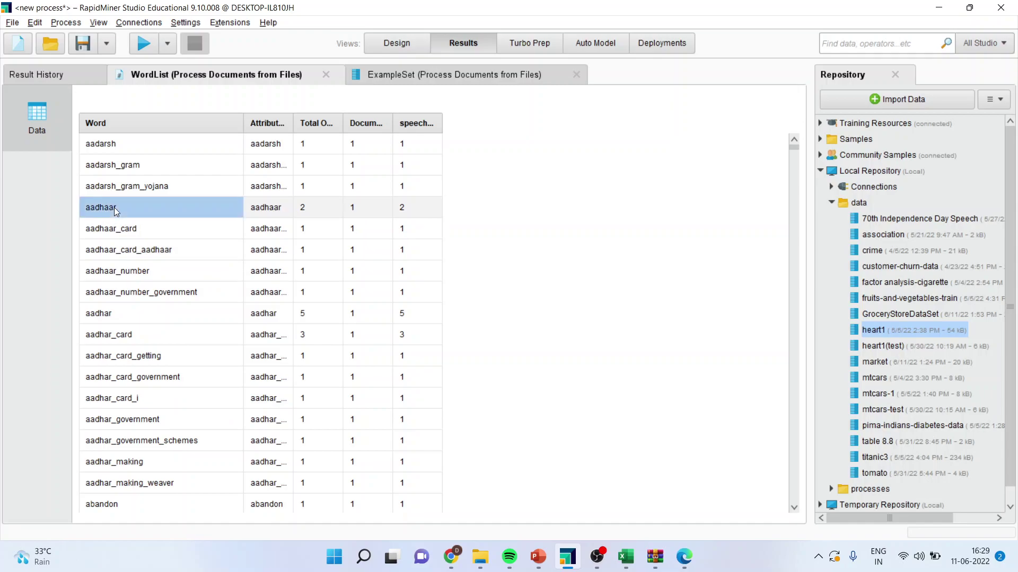
click(133, 315)
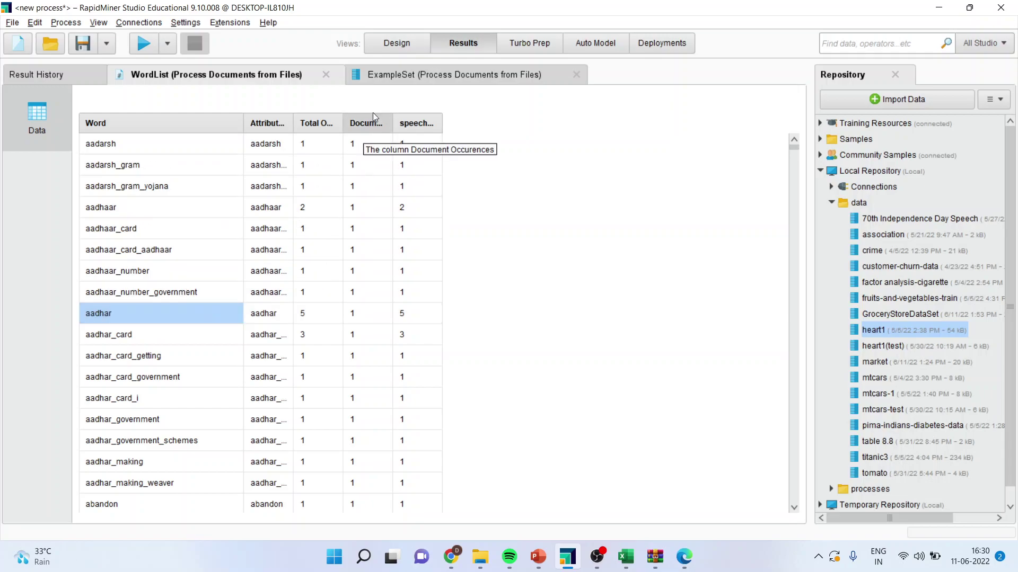
- Insert Filter Tokens (by Length), 4 to 25 characters, after Generate n-Grams and rerun the process
click(401, 44)
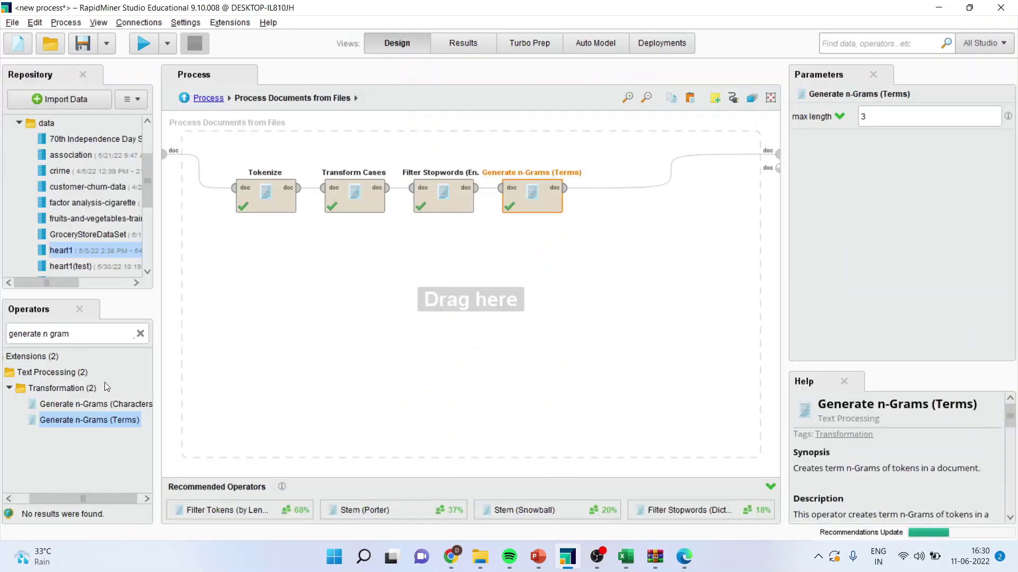
click(87, 334)
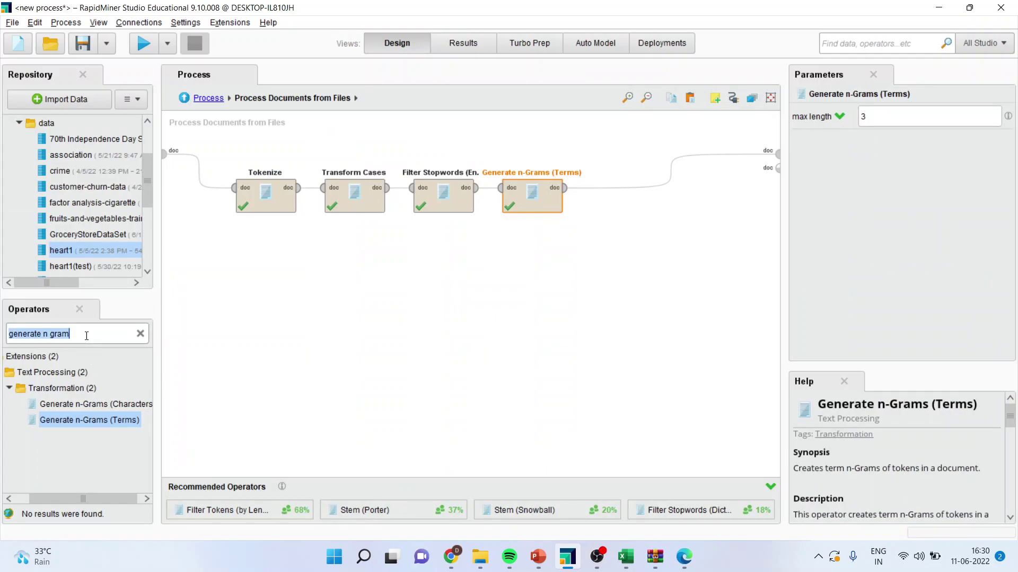
text(fil)
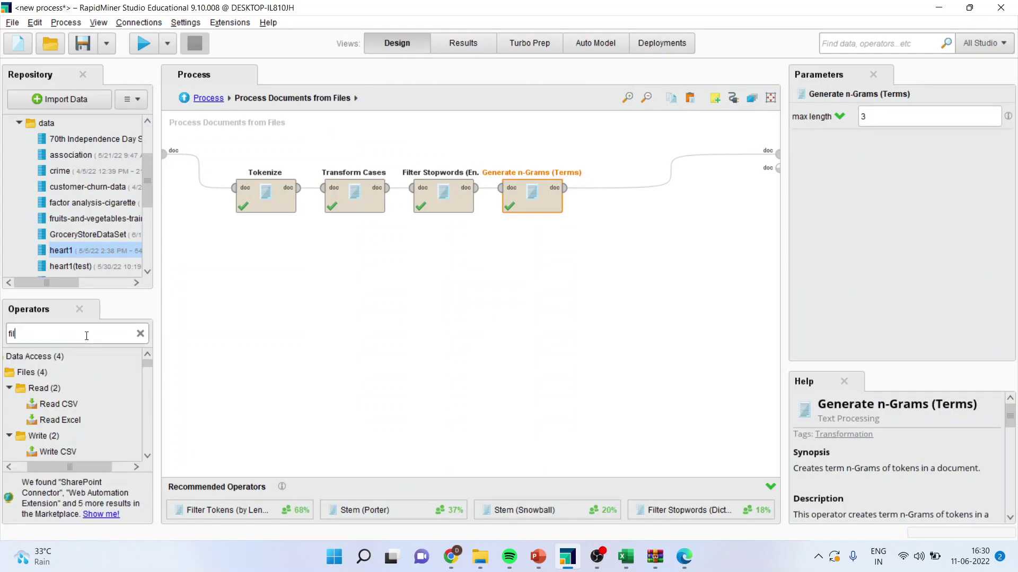
text(ter toke)
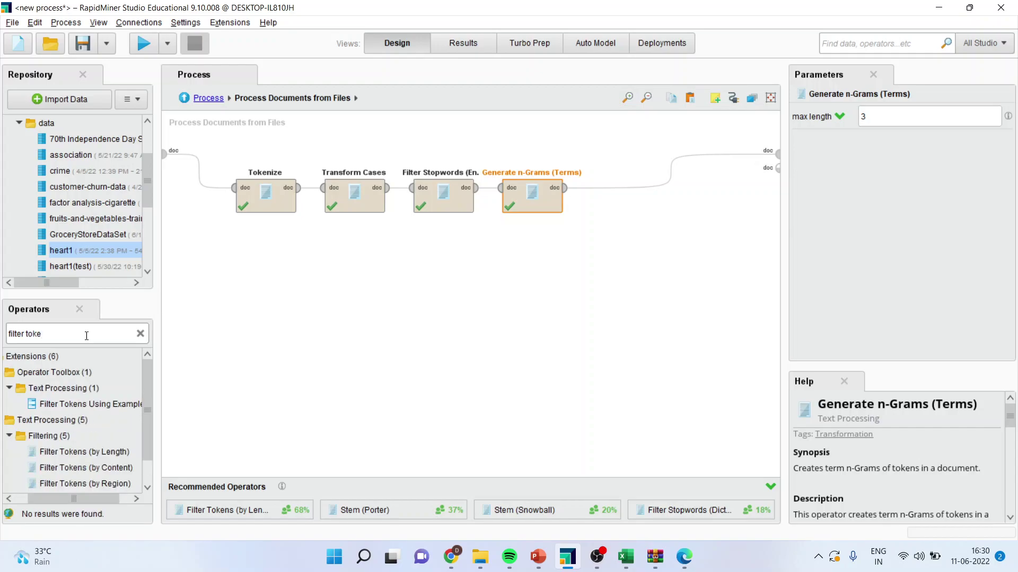
click(119, 449)
drag(120, 450, 620, 207)
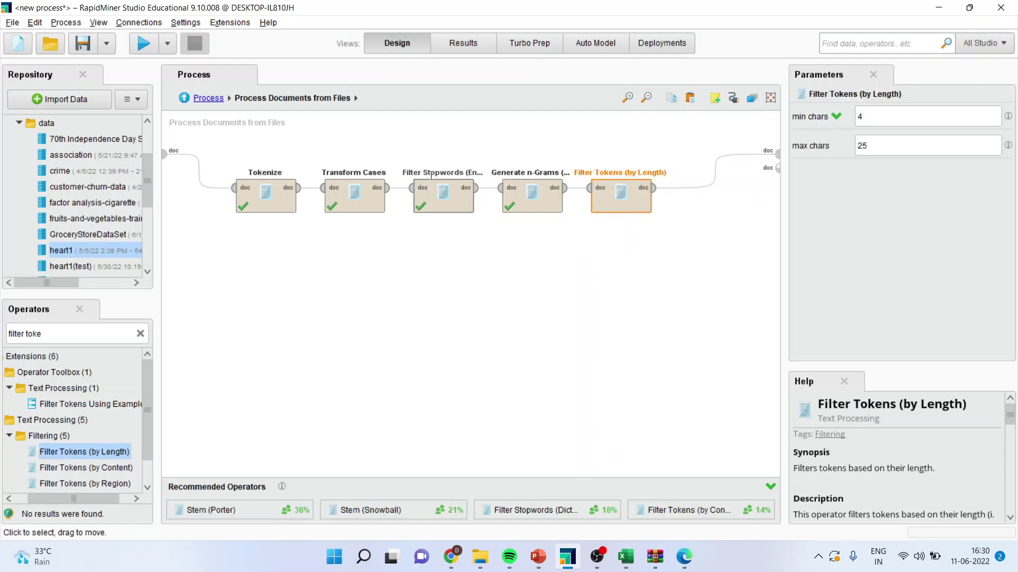
click(141, 47)
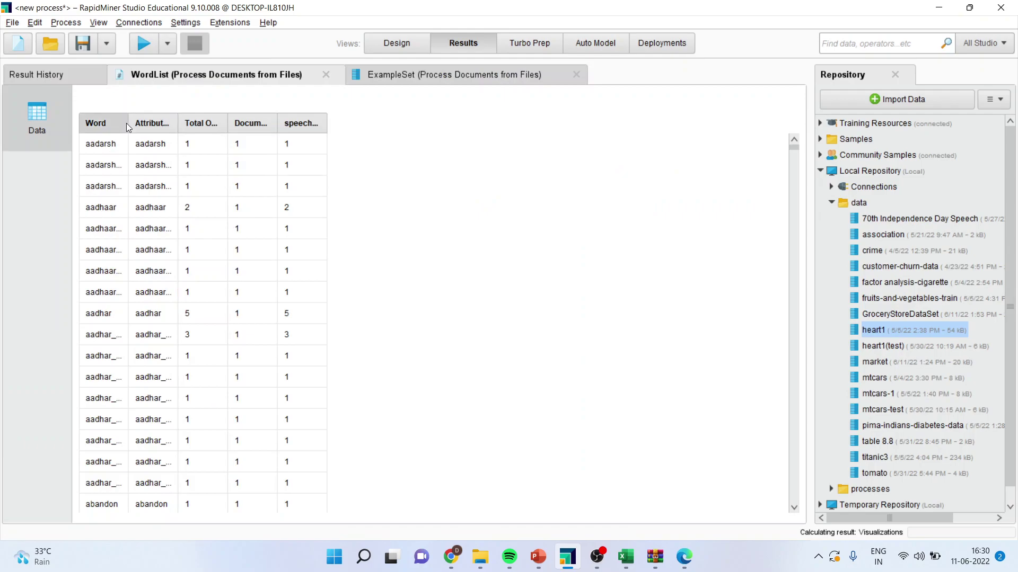
- Widen the Word column and page through the filtered list, showing terms like ability_fight_corruption
drag(128, 122, 253, 136)
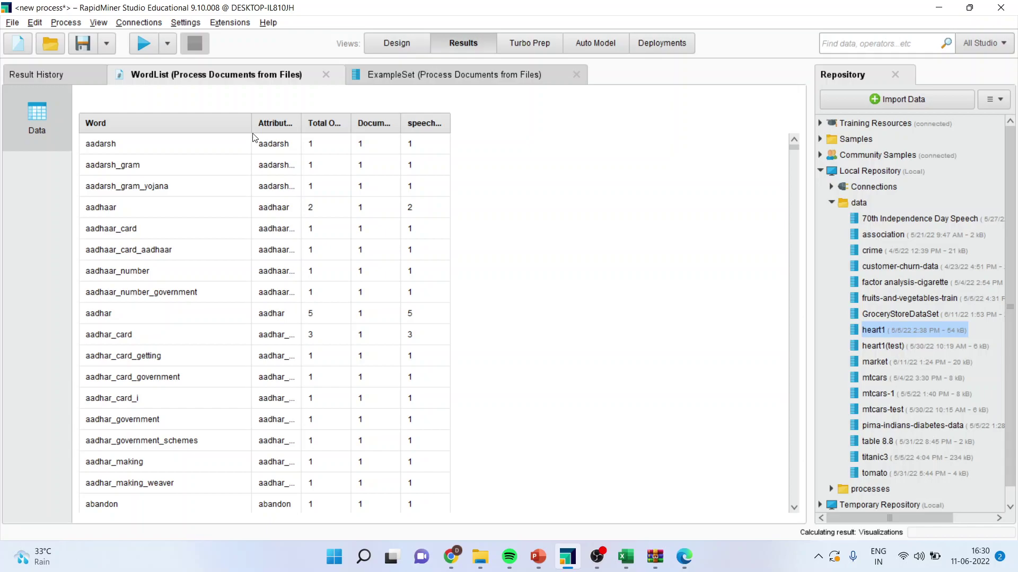
scroll(578, 392, down, 2)
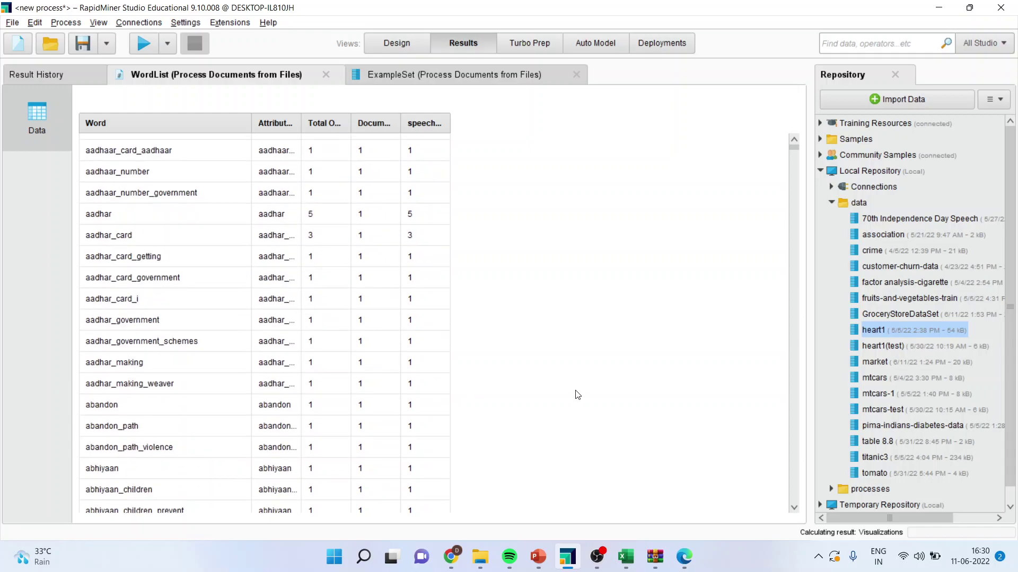
scroll(578, 395, down, 2)
click(793, 194)
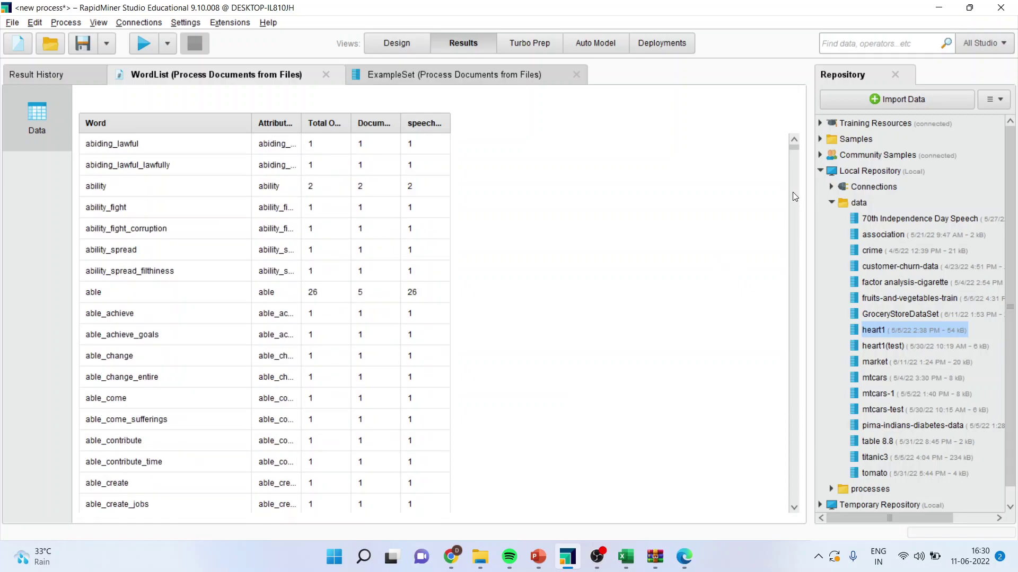
- Set the Generate n-Grams maximum length to 1, rerun, and review the single-word list
click(396, 44)
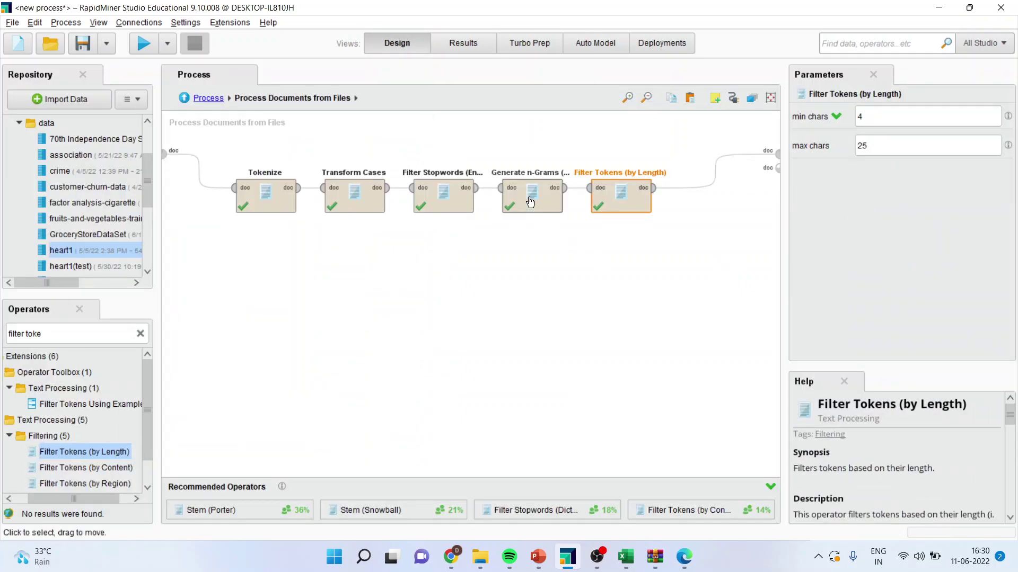
click(530, 204)
click(880, 119)
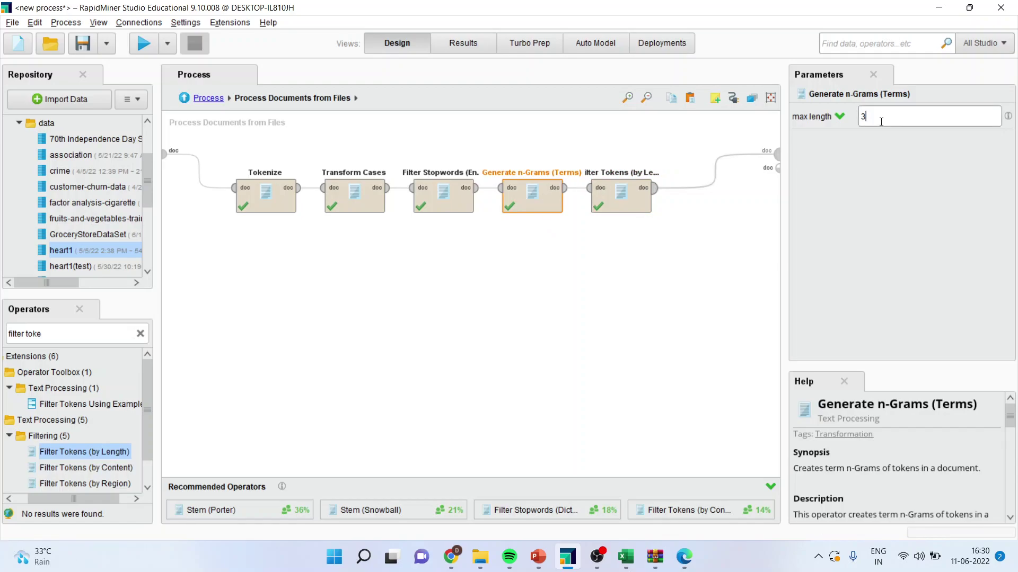
key(BackSpace)
text(1)
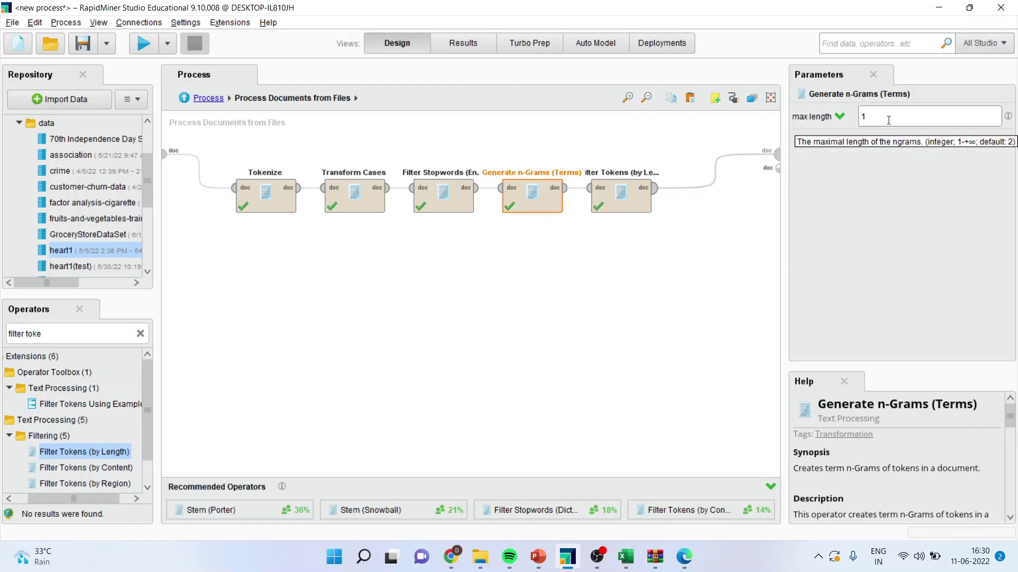
click(143, 45)
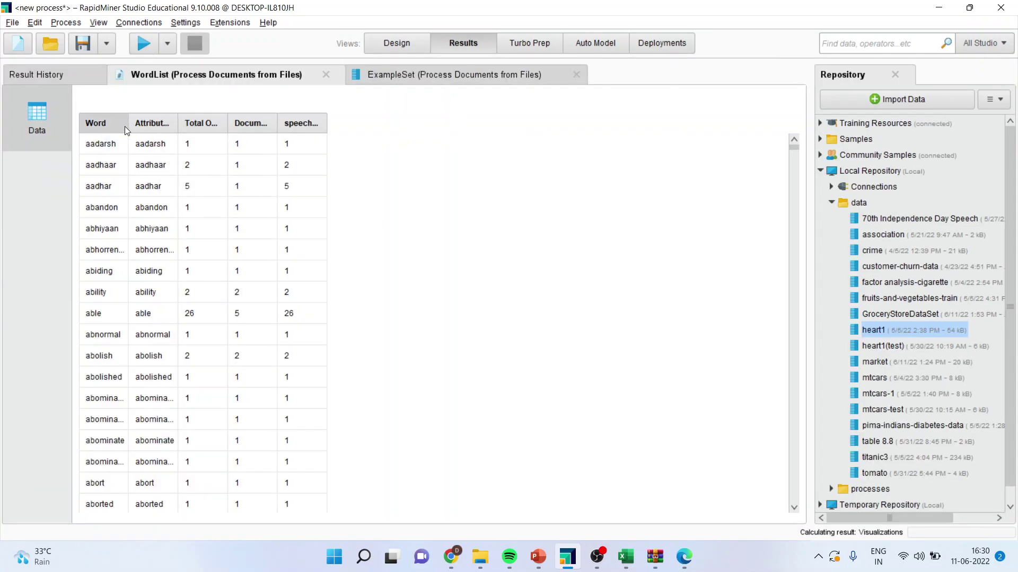
drag(128, 126, 210, 130)
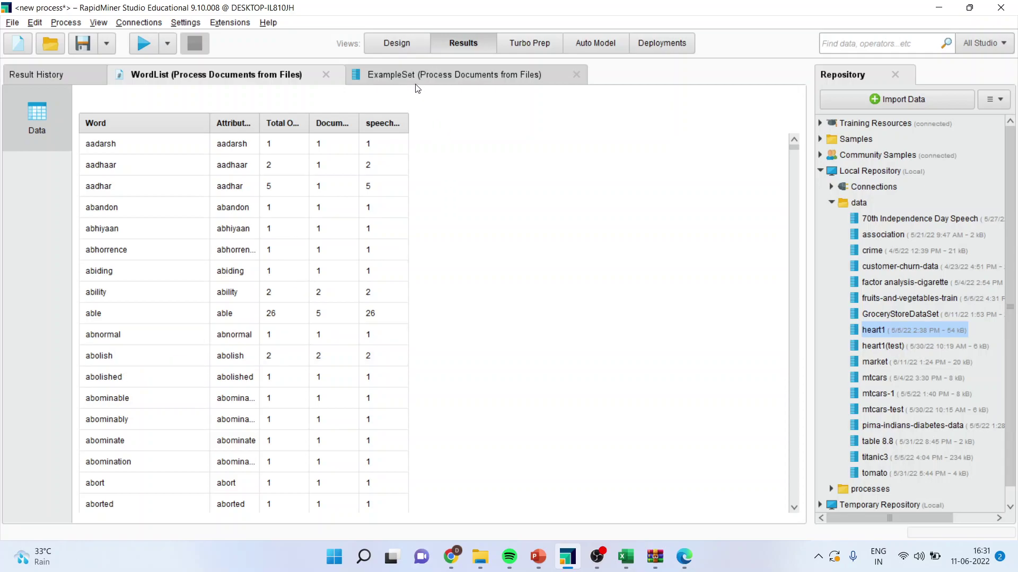
click(395, 43)
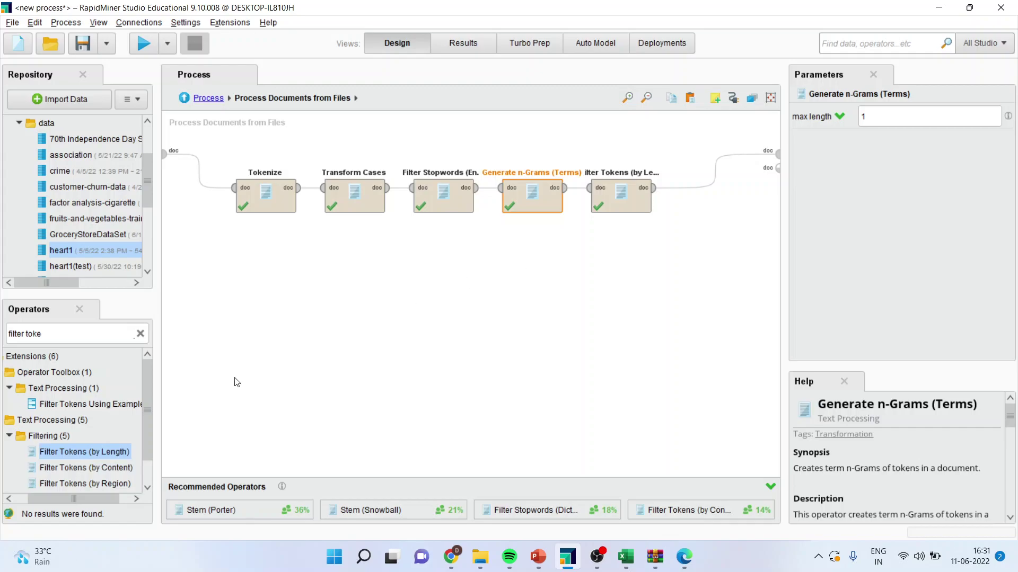
- Swap Filter Tokens (by Length) for Stem (Porter) after Generate n-Grams and rerun the process
click(61, 333)
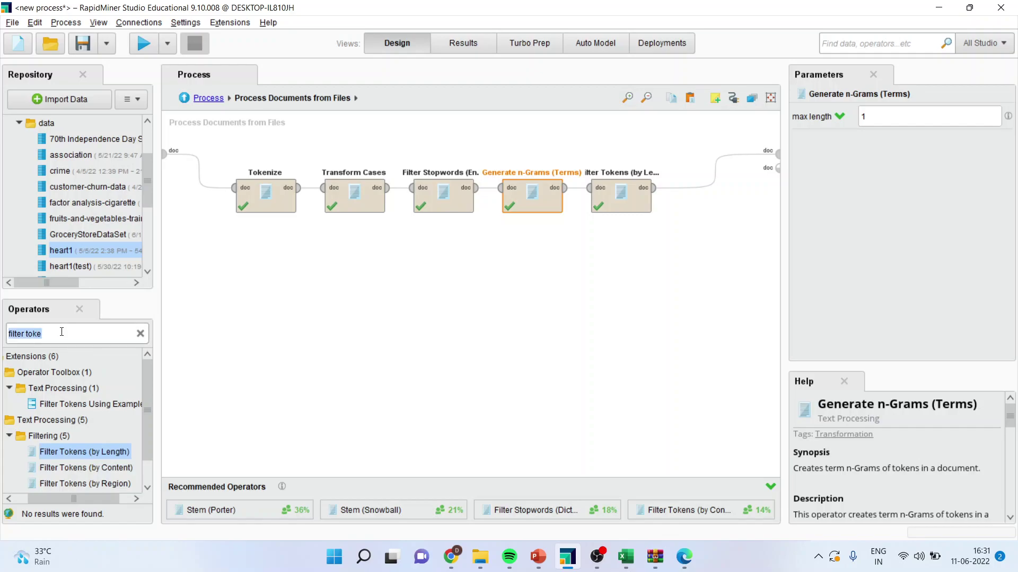
text(stem)
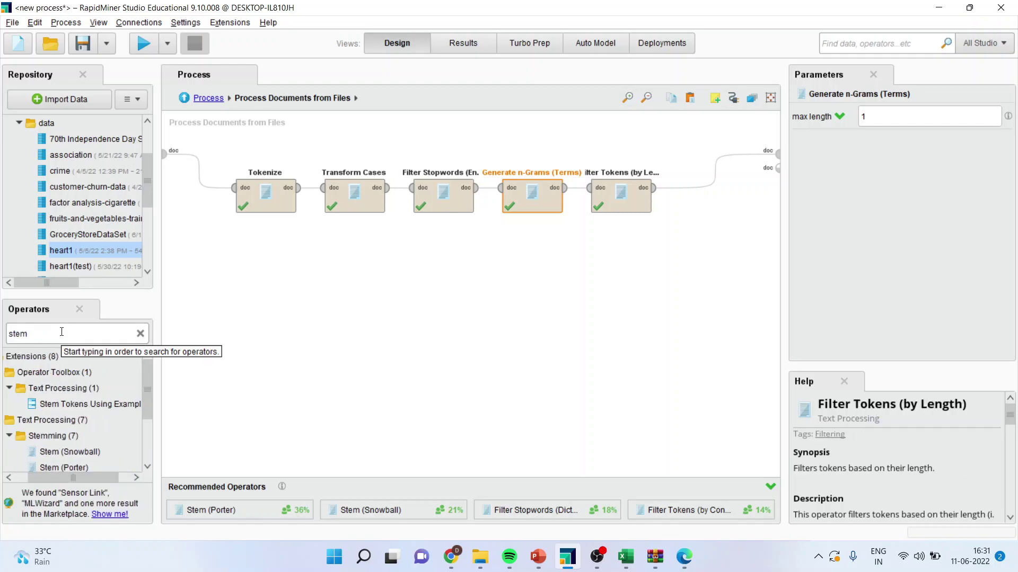
scroll(147, 466, down, 2)
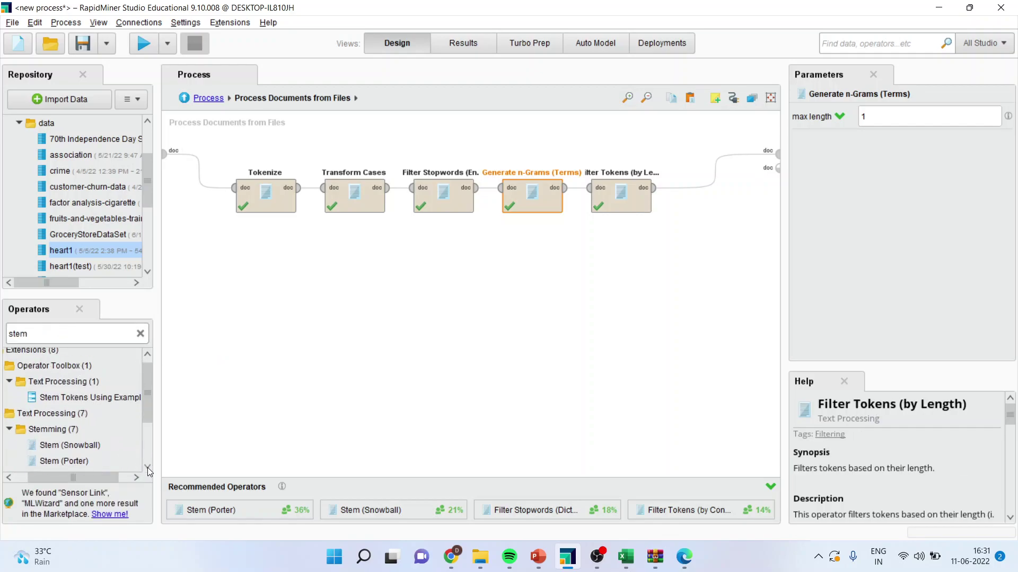
scroll(148, 467, down, 1)
drag(80, 445, 596, 187)
click(613, 204)
key(Delete)
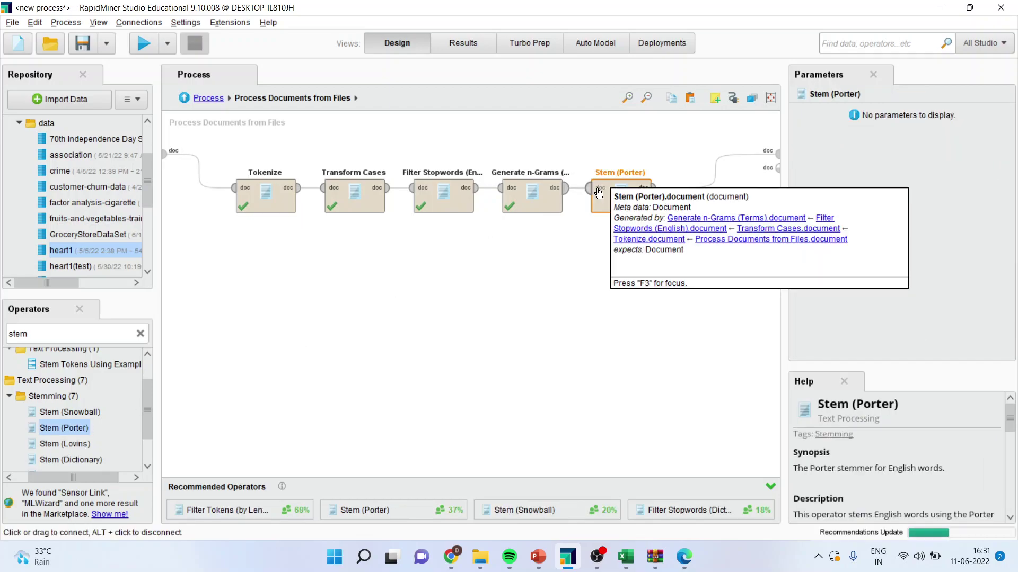
click(144, 46)
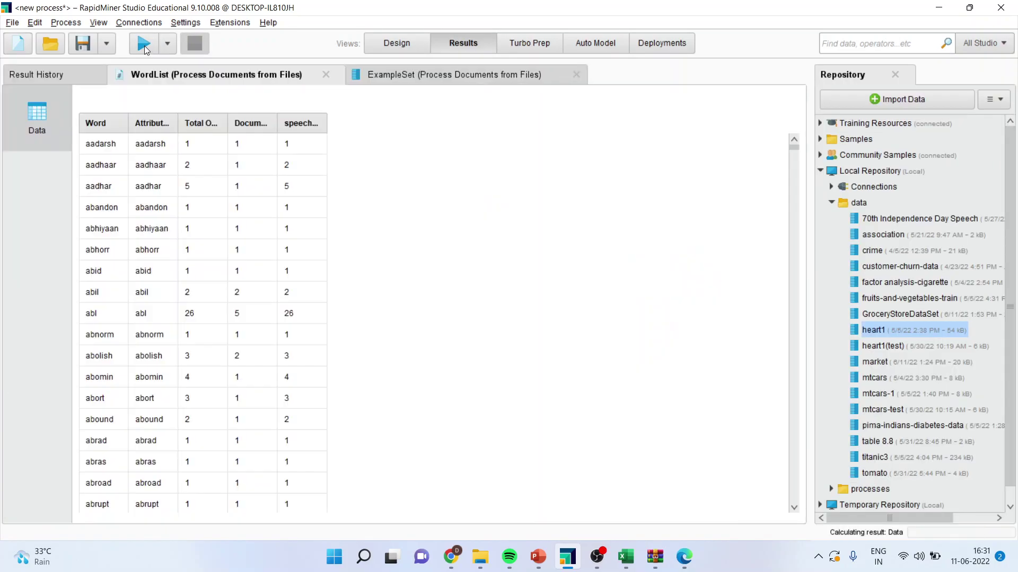
- Widen the Word column to read stems like abl and abomin, then go back to Design
drag(128, 123, 252, 122)
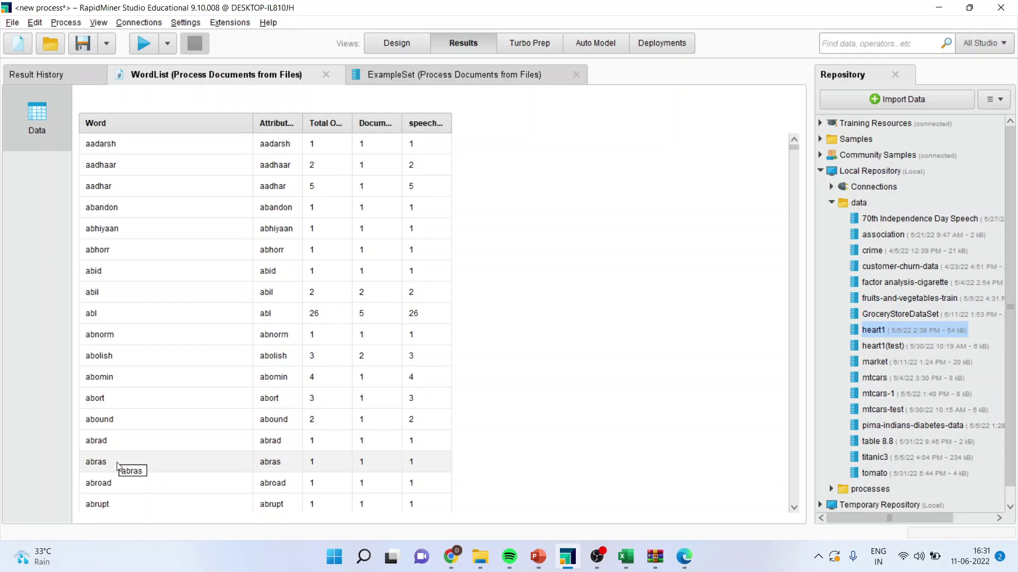
click(401, 43)
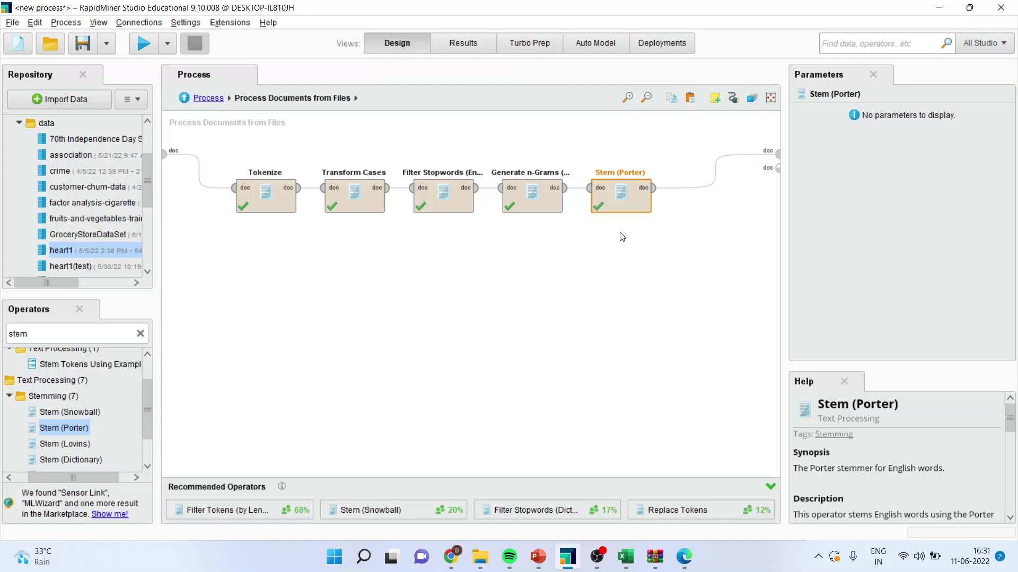
- Search the Operators panel for 'filter toke' to find the Filter Tokens (by Length) operator
double_click(58, 334)
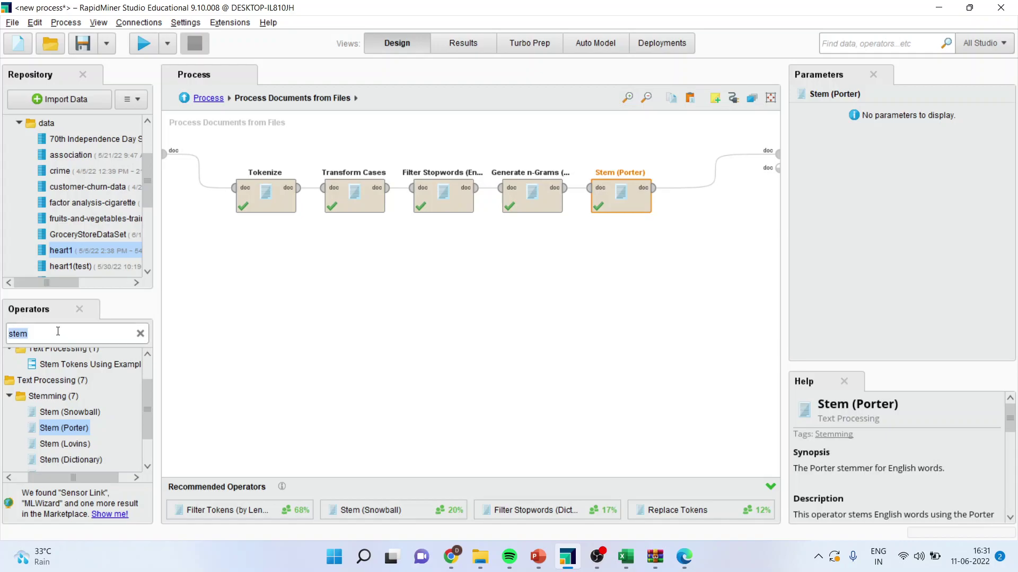
text(lemm)
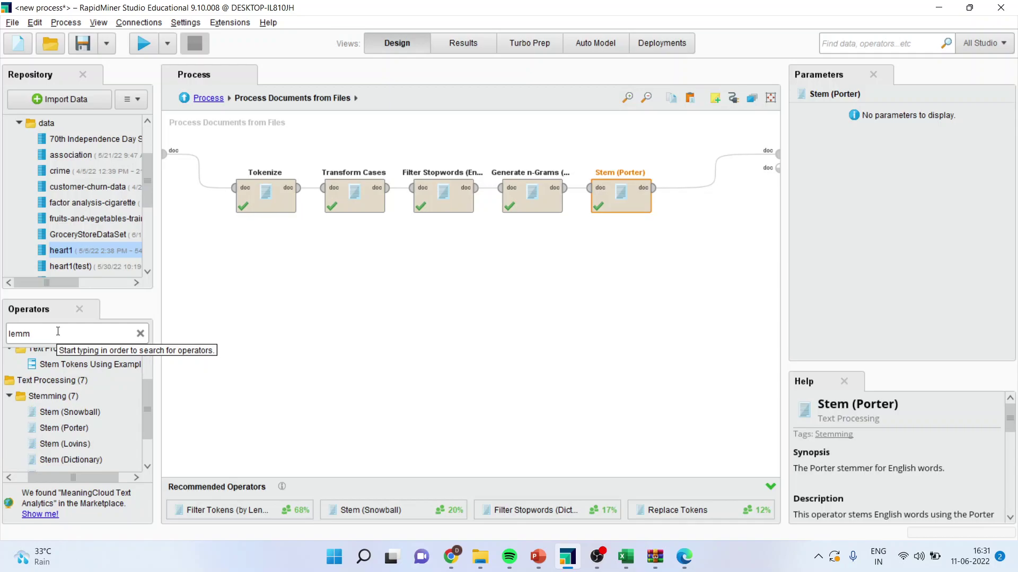
text(a)
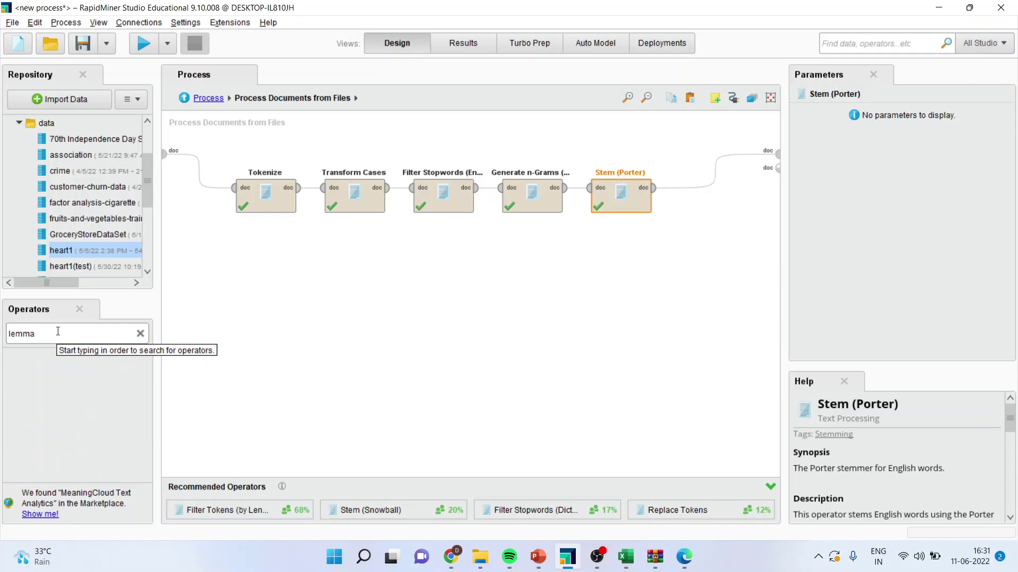
key(BackSpace)
key(BackSpace)
key(BackSpace)
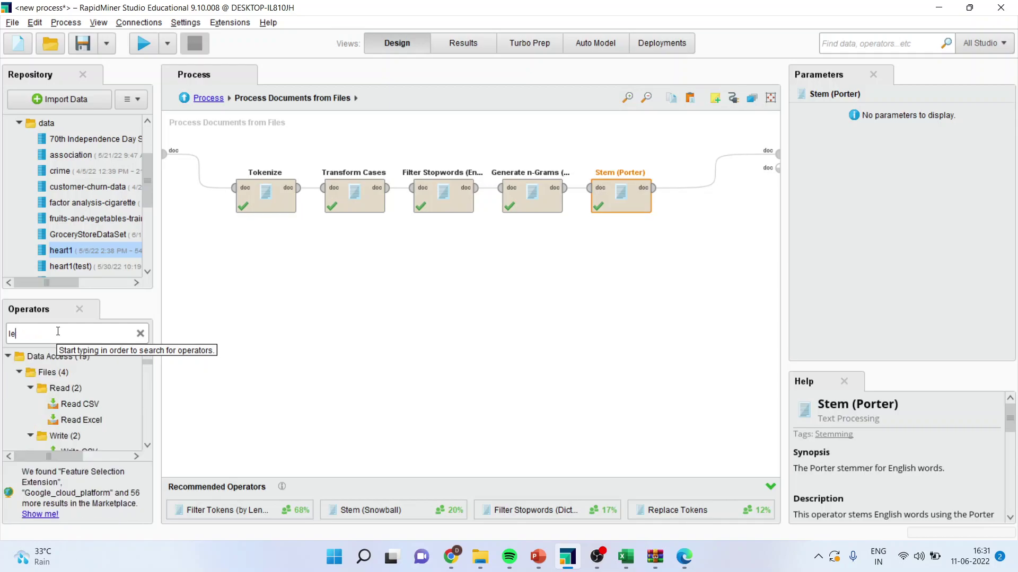
key(BackSpace)
key(BackSpace)
text(stem )
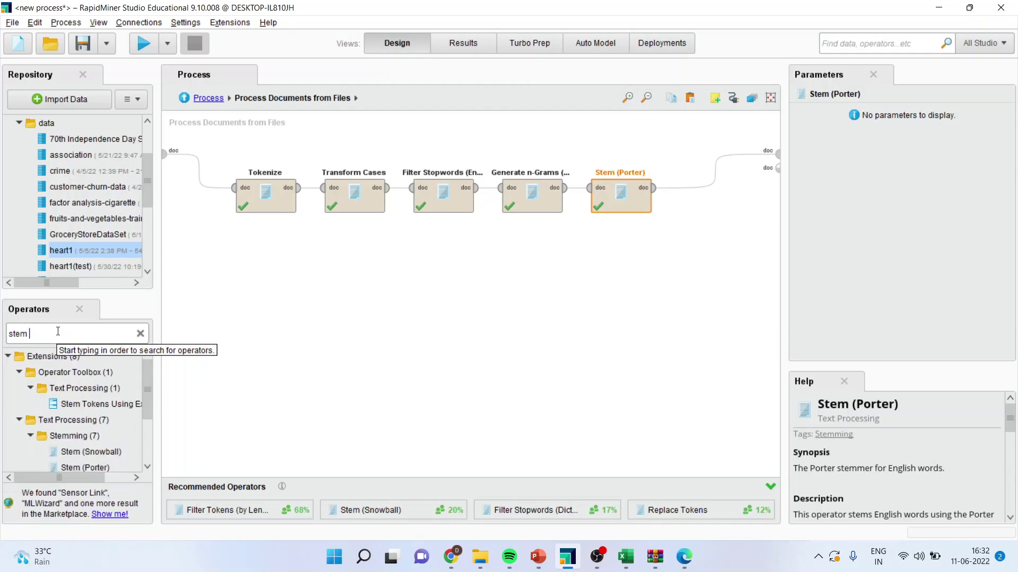
text(tok)
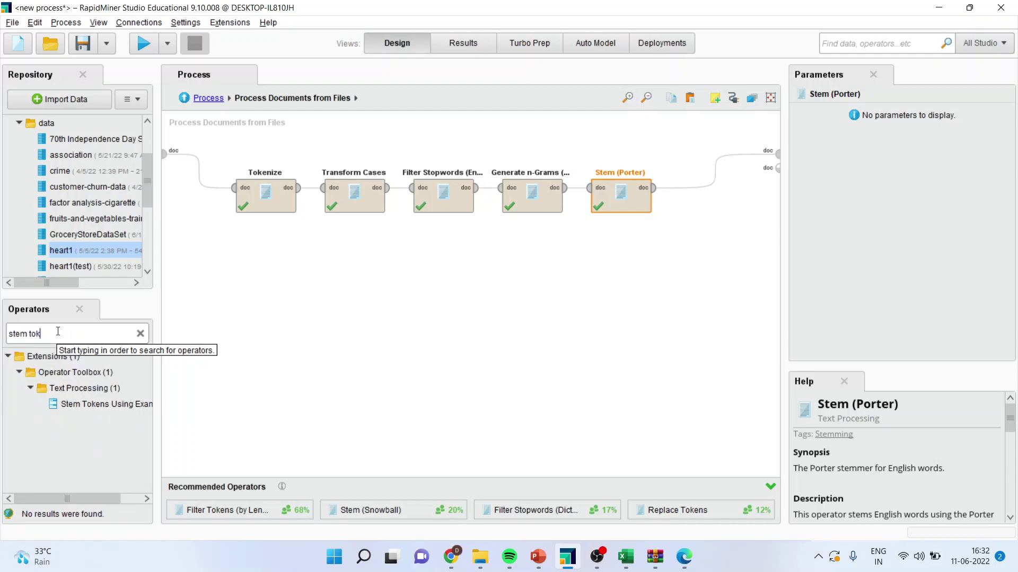
key(BackSpace)
key(BackSpace)
key(BackSpace)
key(BackSpace)
key(BackSpace)
key(BackSpace)
key(BackSpace)
key(BackSpace)
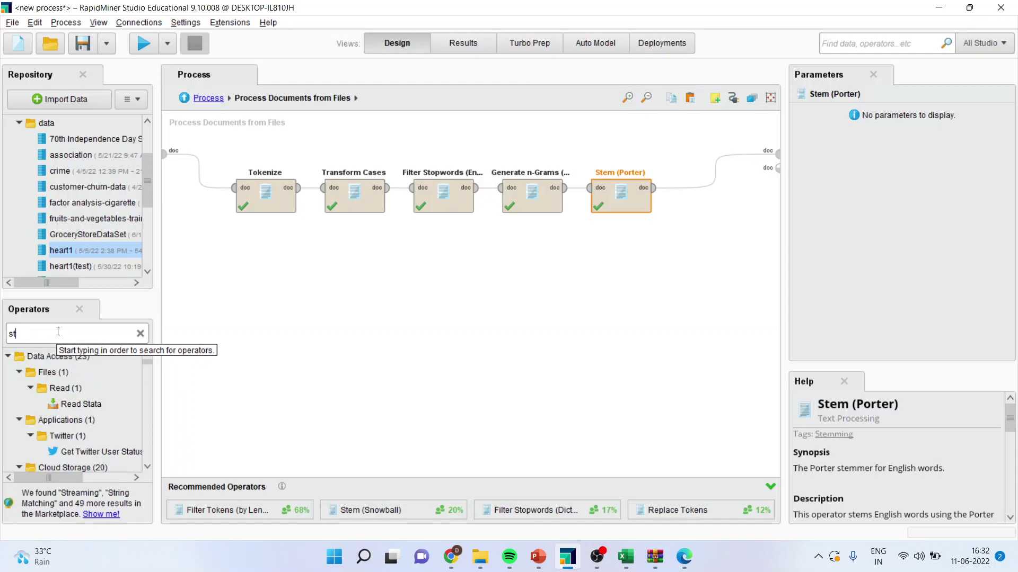
text(filter)
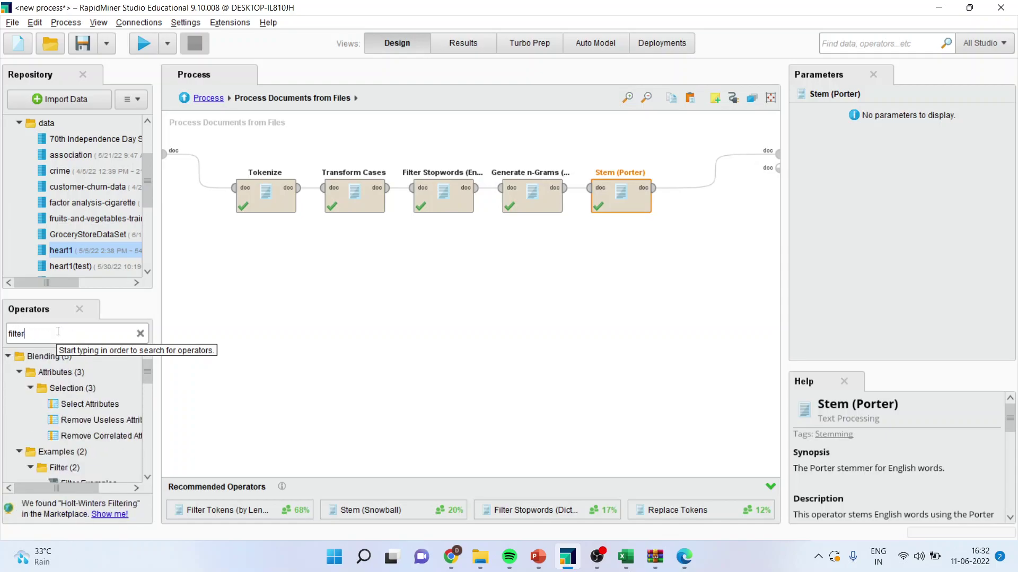
click(148, 478)
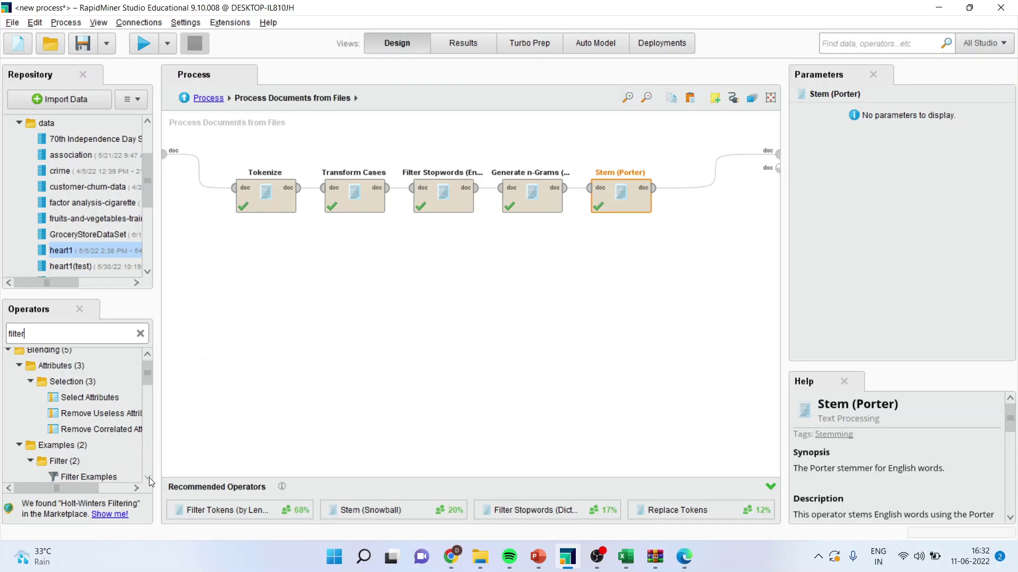
click(148, 478)
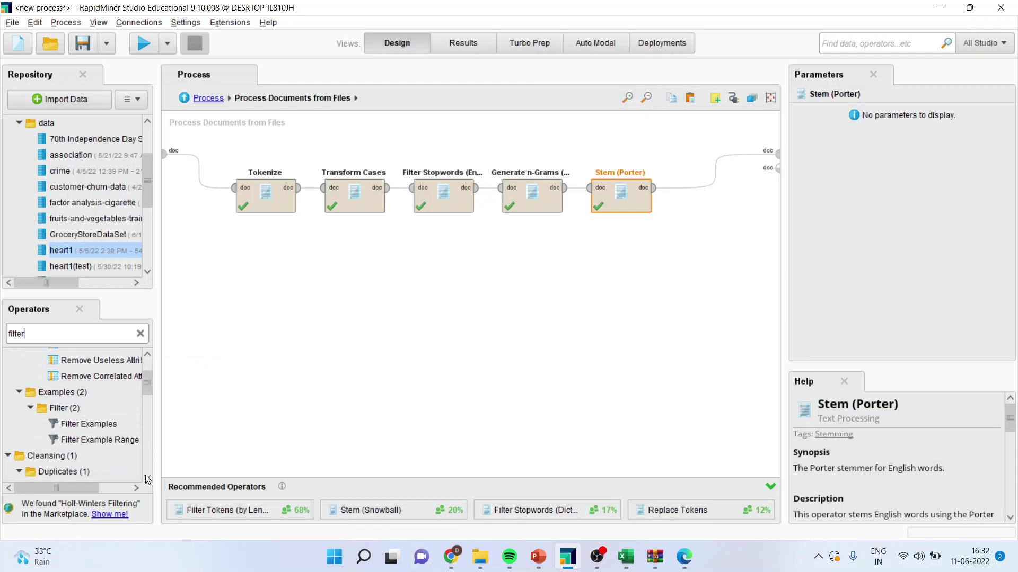
text(toke)
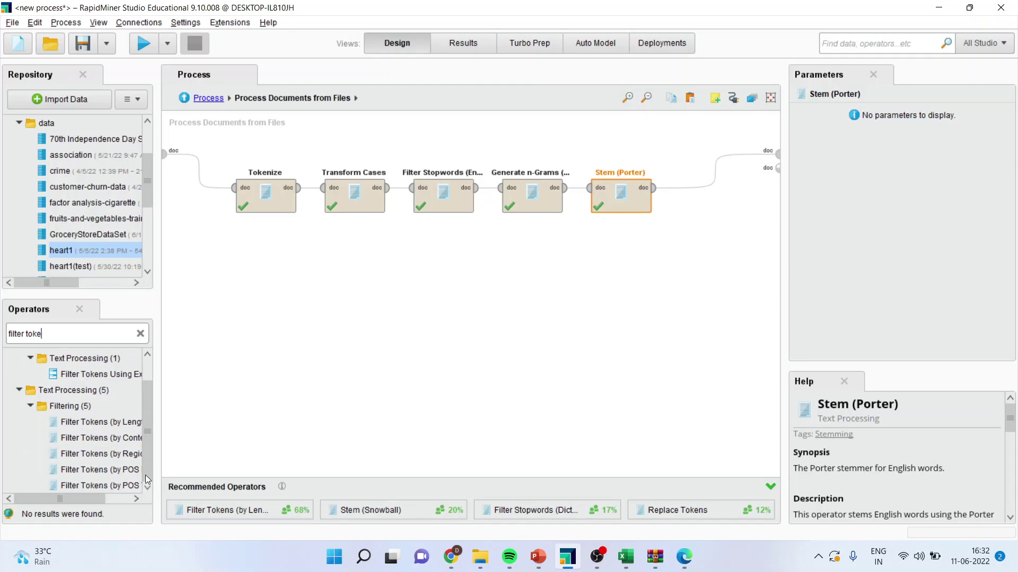
drag(82, 497, 99, 499)
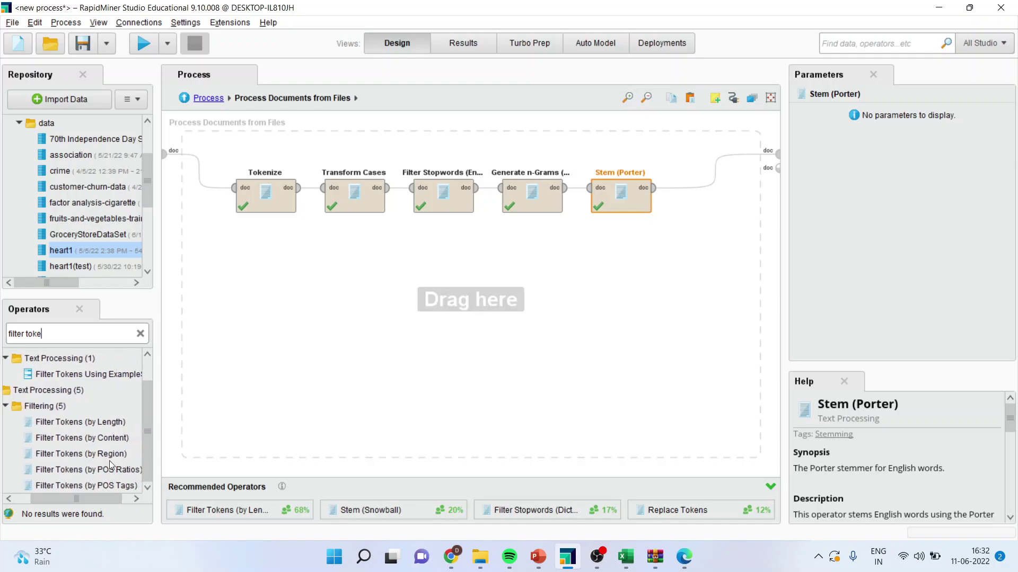
click(104, 422)
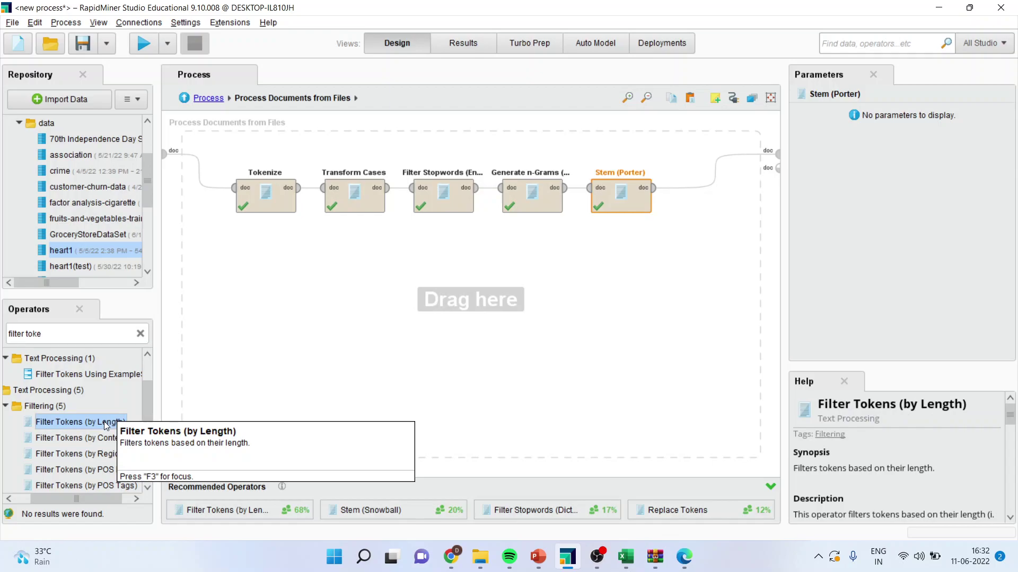
- Delete Stem (Porter) and insert Filter Tokens (by Length), 4 to 25 characters, after Generate n-Grams
click(620, 200)
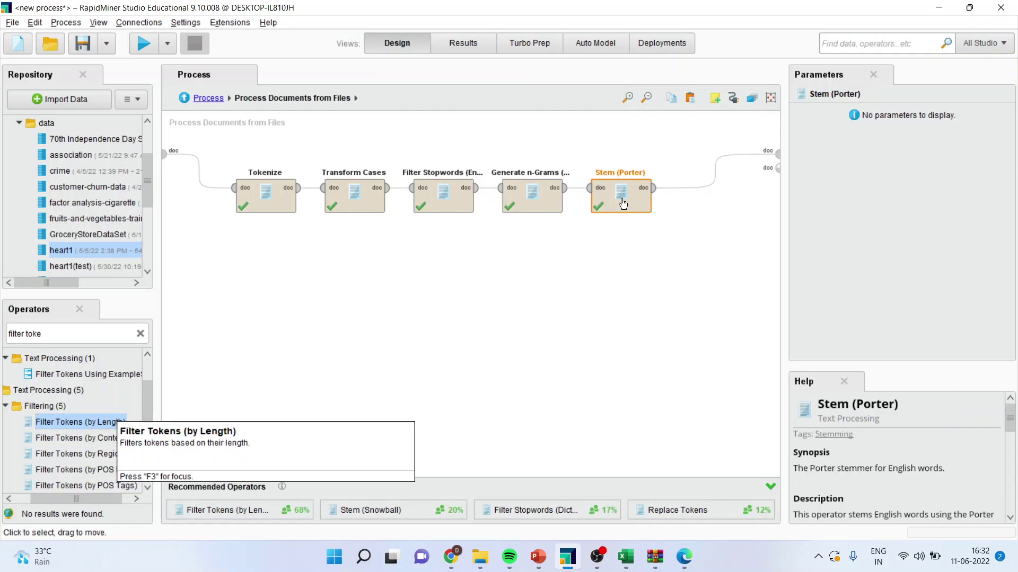
key(Delete)
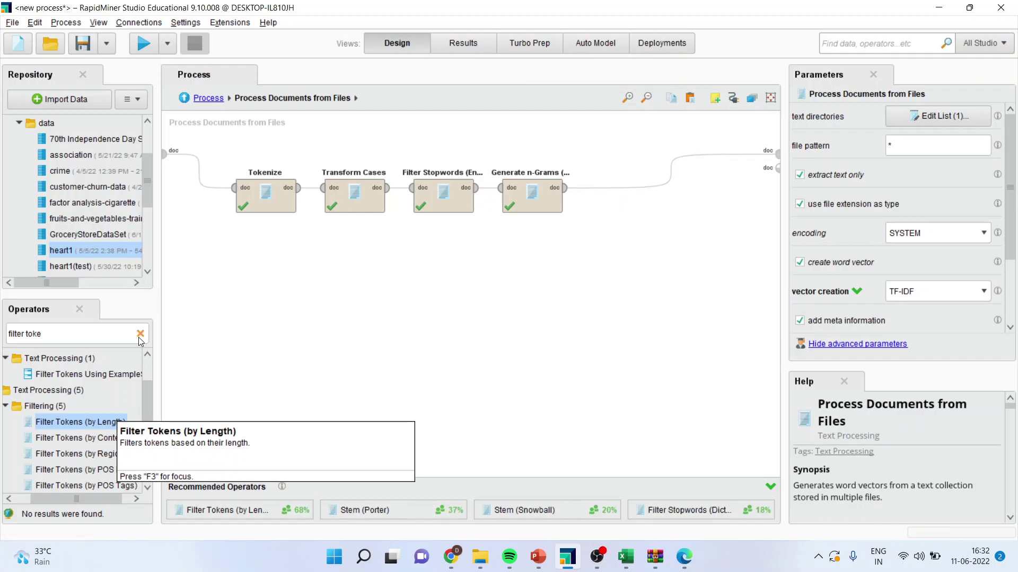
click(116, 422)
drag(116, 422, 202, 403)
drag(526, 243, 596, 185)
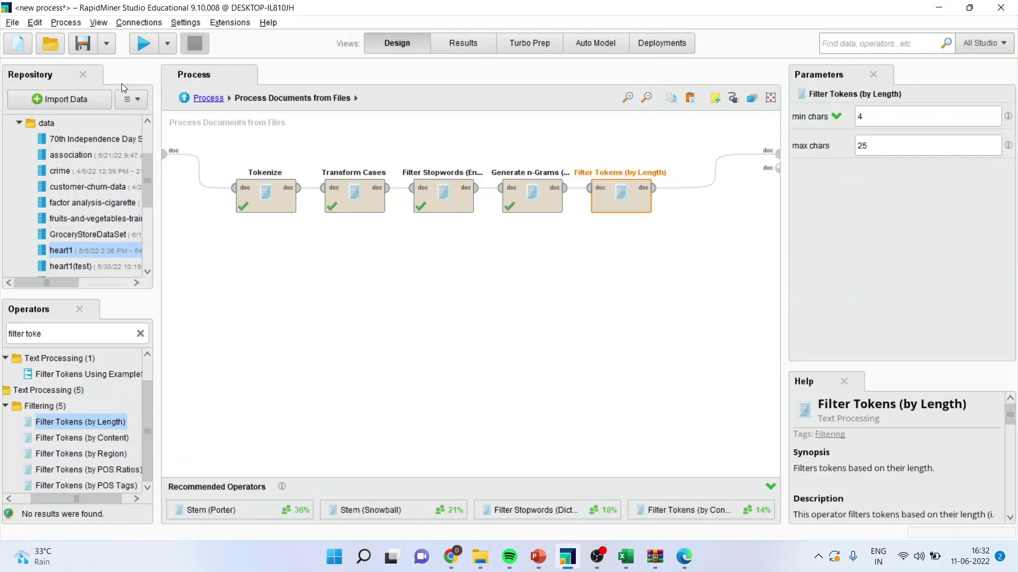
- Rerun the process, scroll the widened word list ('able' 26 occurrences), and go back to the top-level process
click(144, 44)
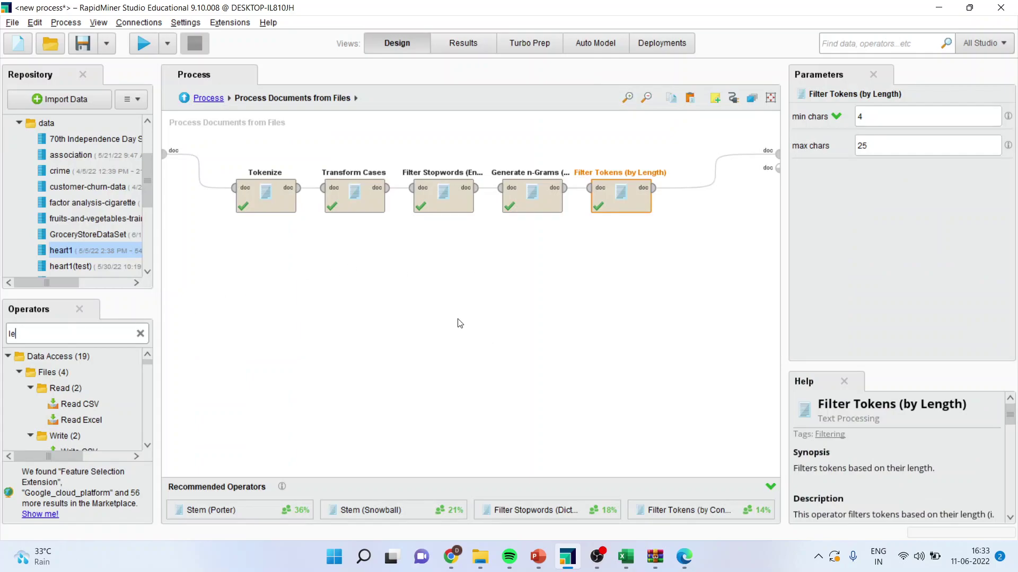
click(139, 47)
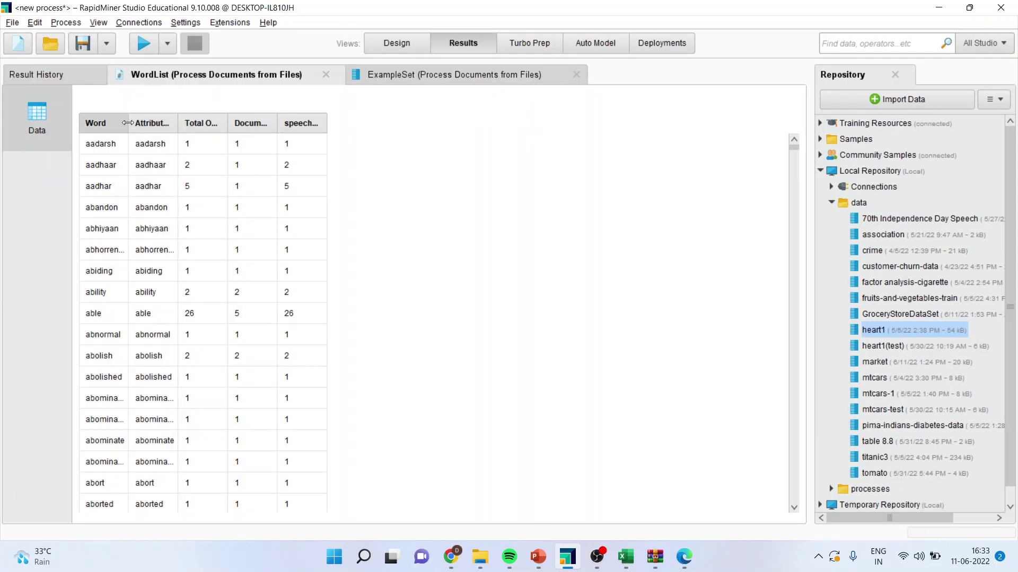
drag(129, 122, 214, 122)
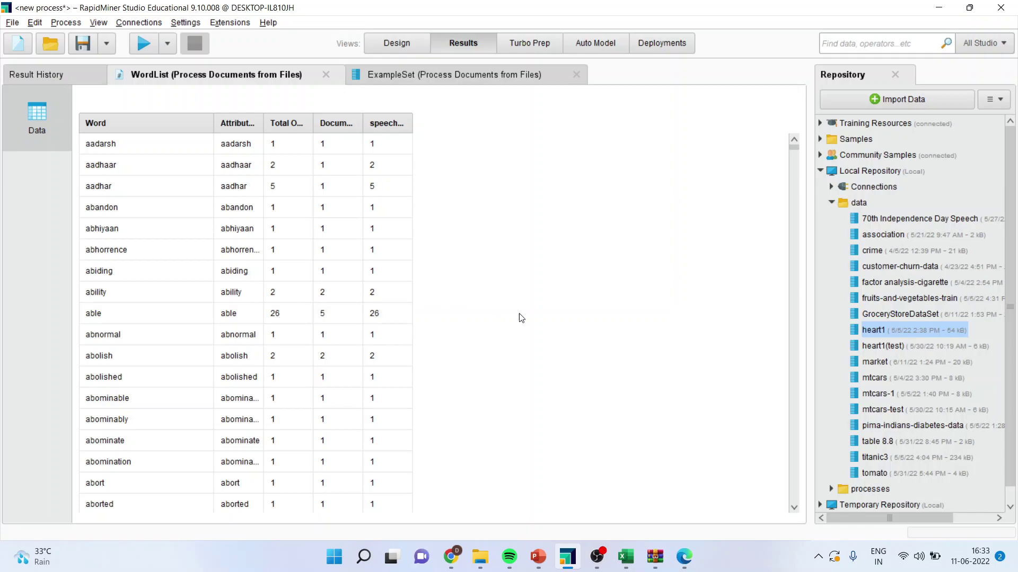
scroll(536, 325, down, 3)
scroll(536, 328, down, 6)
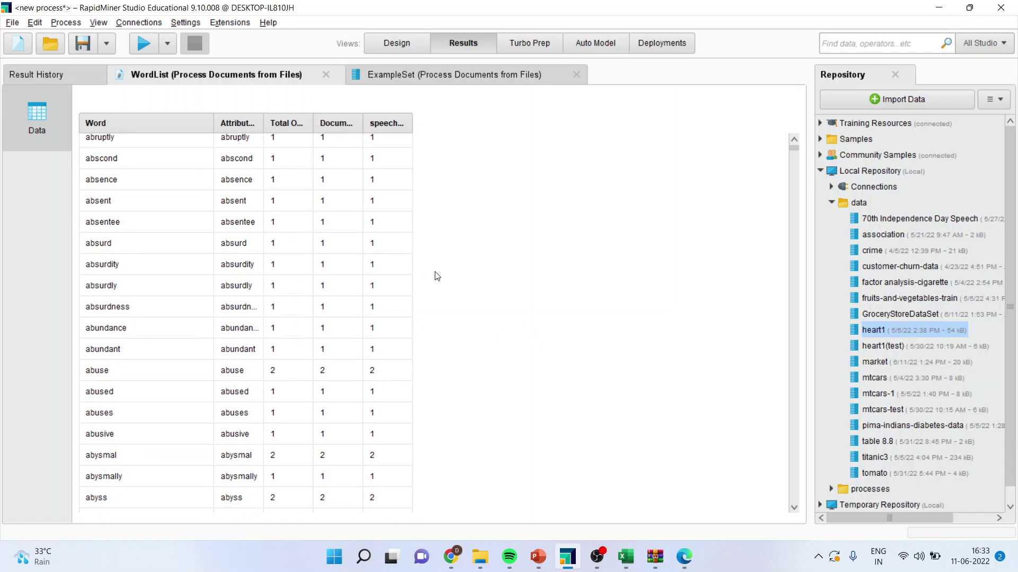
click(394, 41)
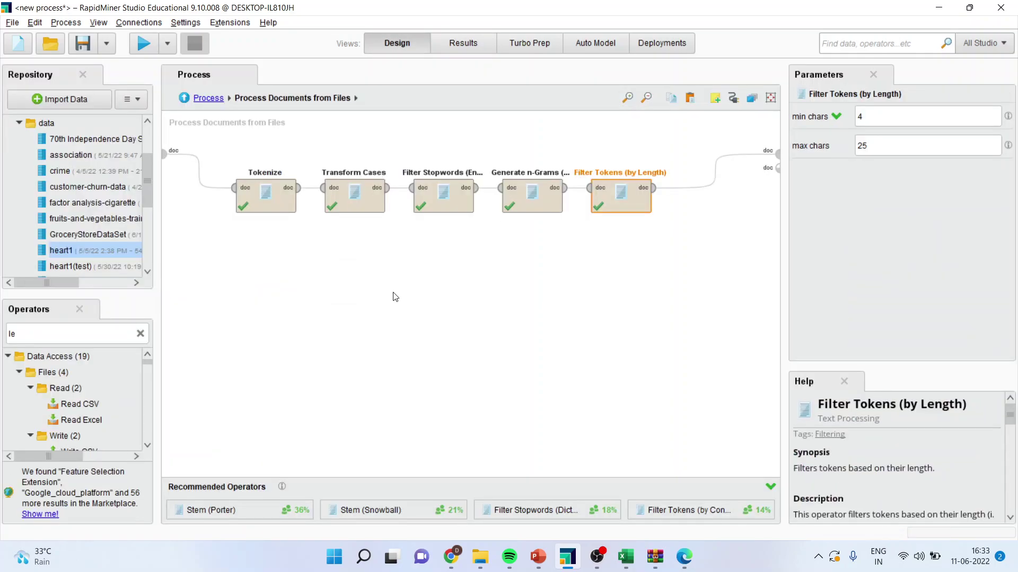
click(184, 98)
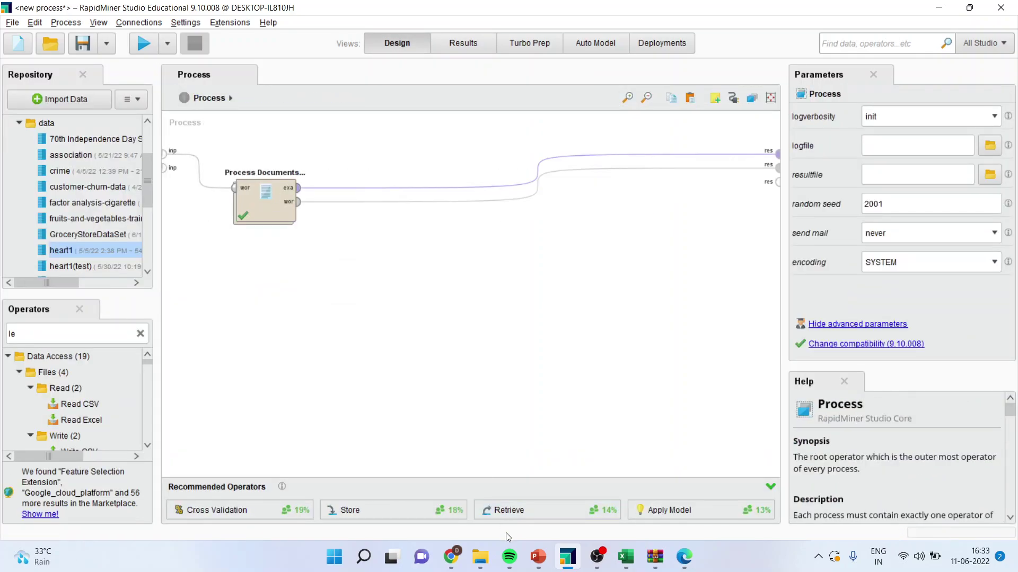
- Switch to PowerPoint and show the naive bayes deck's final Thank You slide, 9 of 9
mouse_move(538, 566)
click(515, 519)
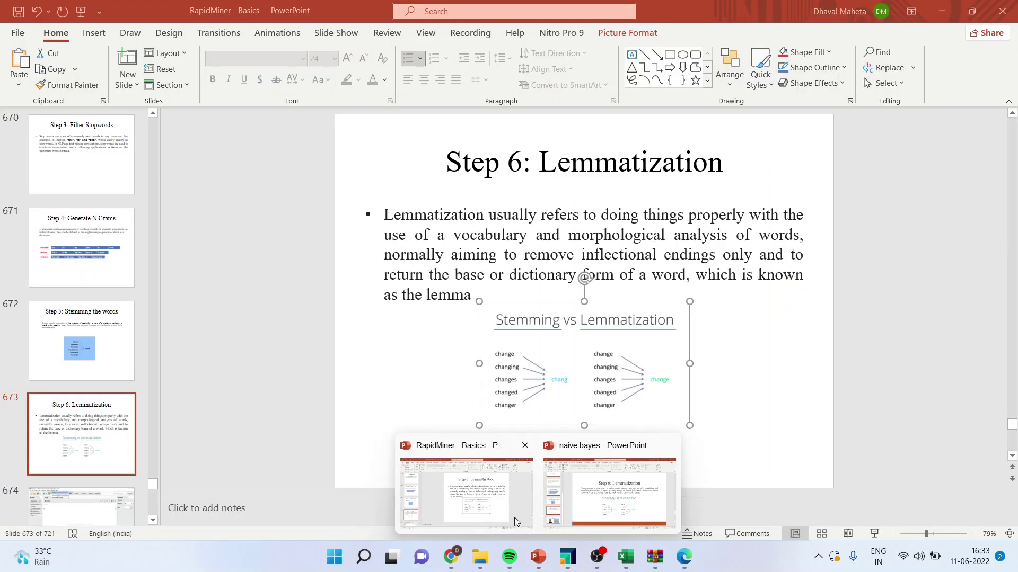
drag(153, 485, 152, 513)
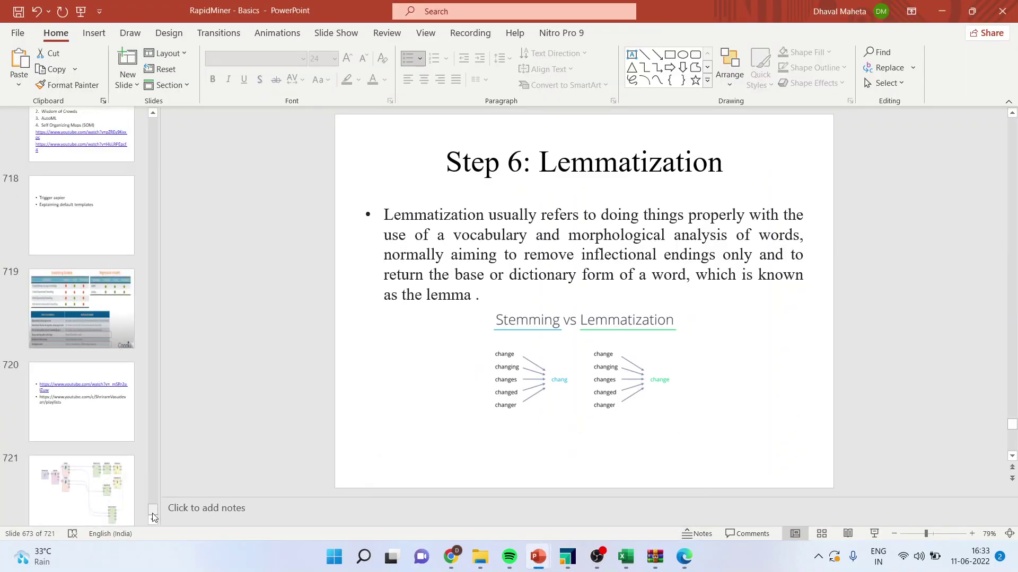
scroll(157, 467, up, 1)
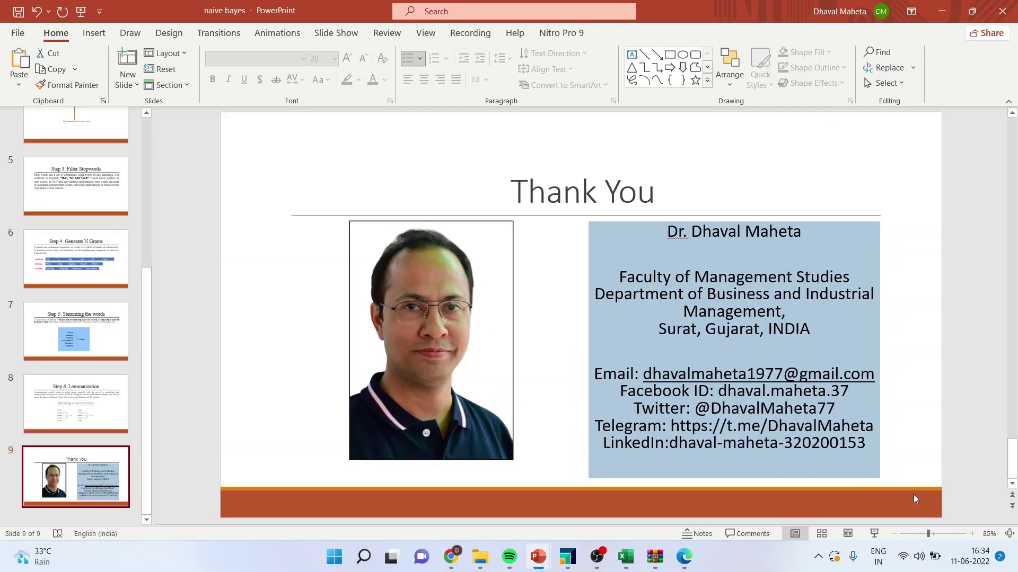